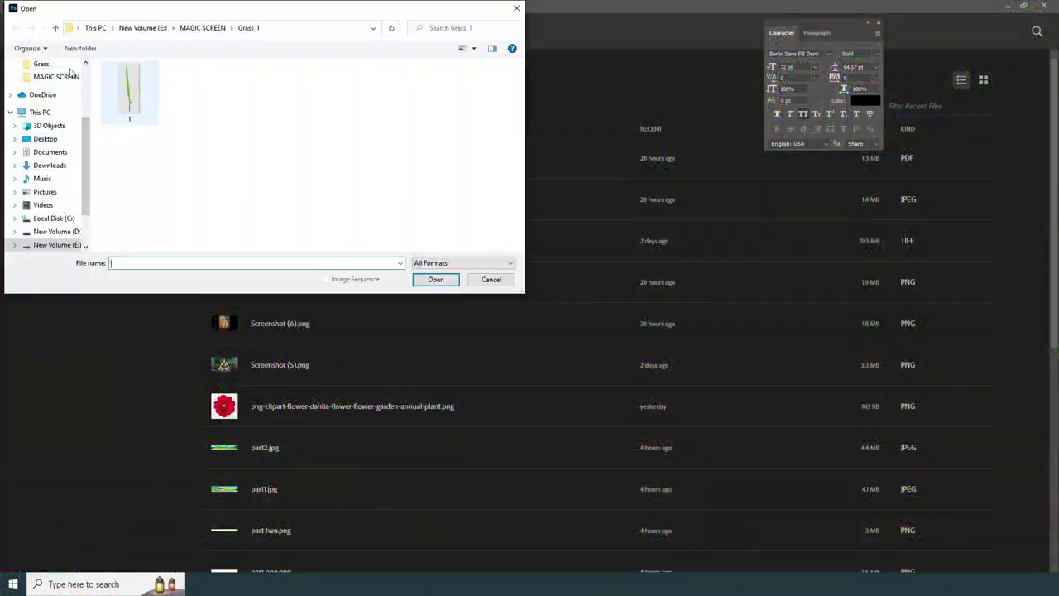
- Open the red butterfly PNG image as a Photoshop document
click(56, 76)
double_click(251, 93)
click(128, 92)
click(438, 279)
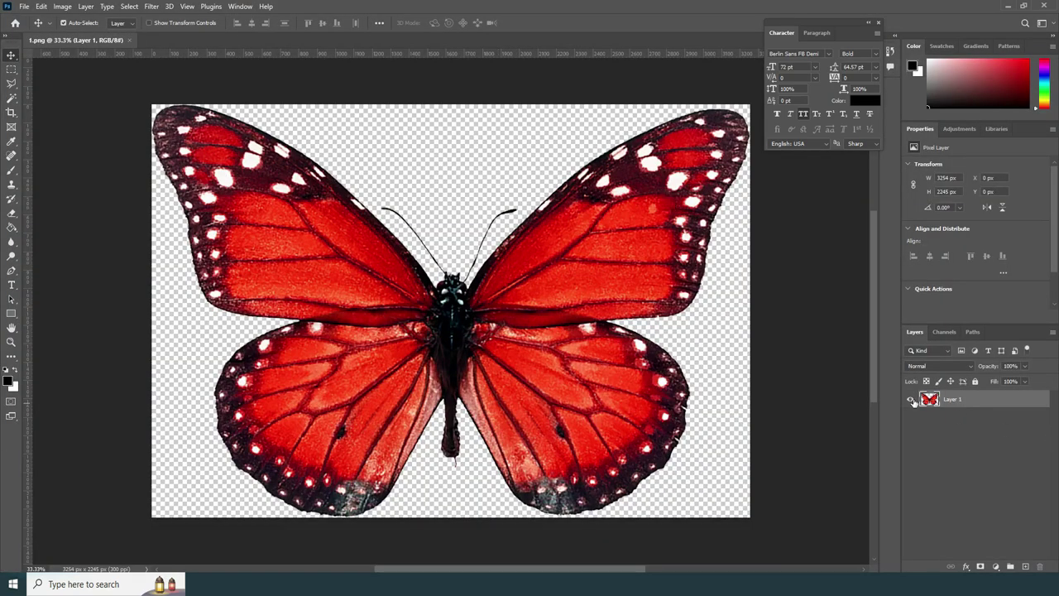
drag(951, 398, 1026, 566)
- With the Pen tool at 100% zoom, place path anchors along the body toward the tail
click(11, 270)
key(ctrl+1)
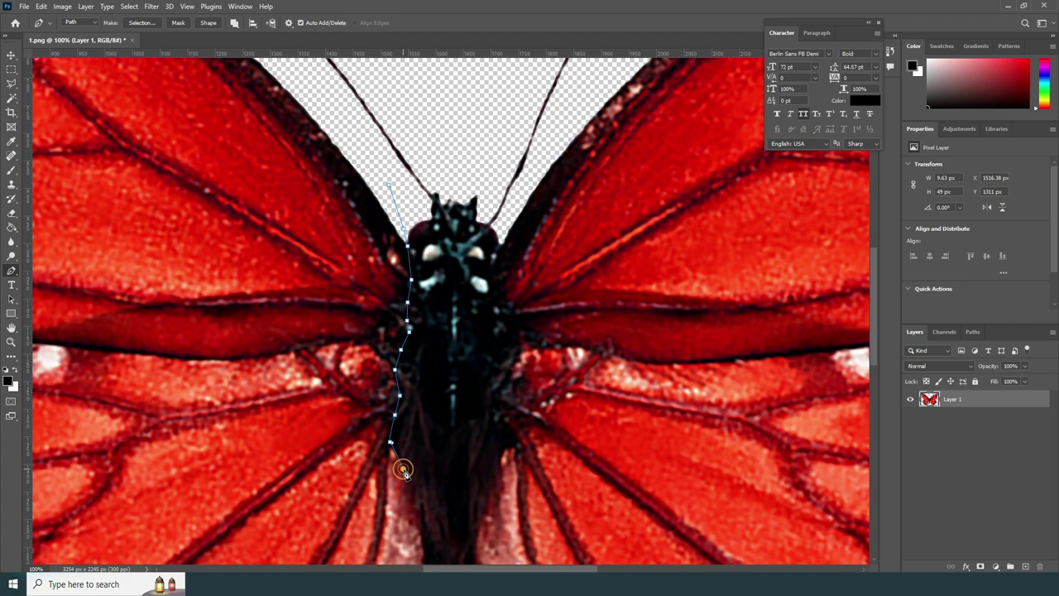
scroll(428, 554, down, 5)
click(409, 268)
click(398, 364)
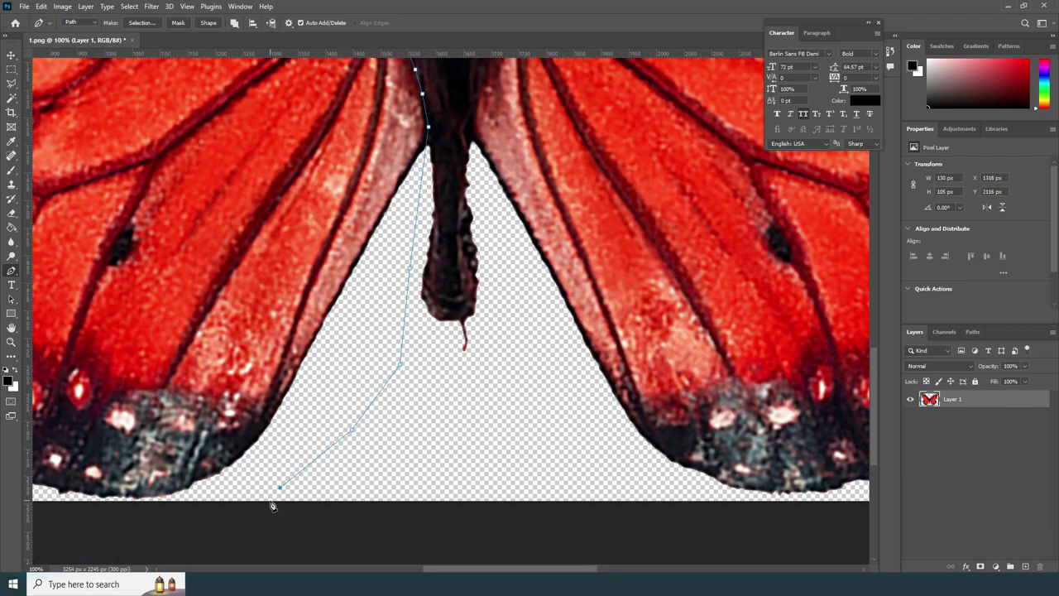
drag(585, 569, 476, 569)
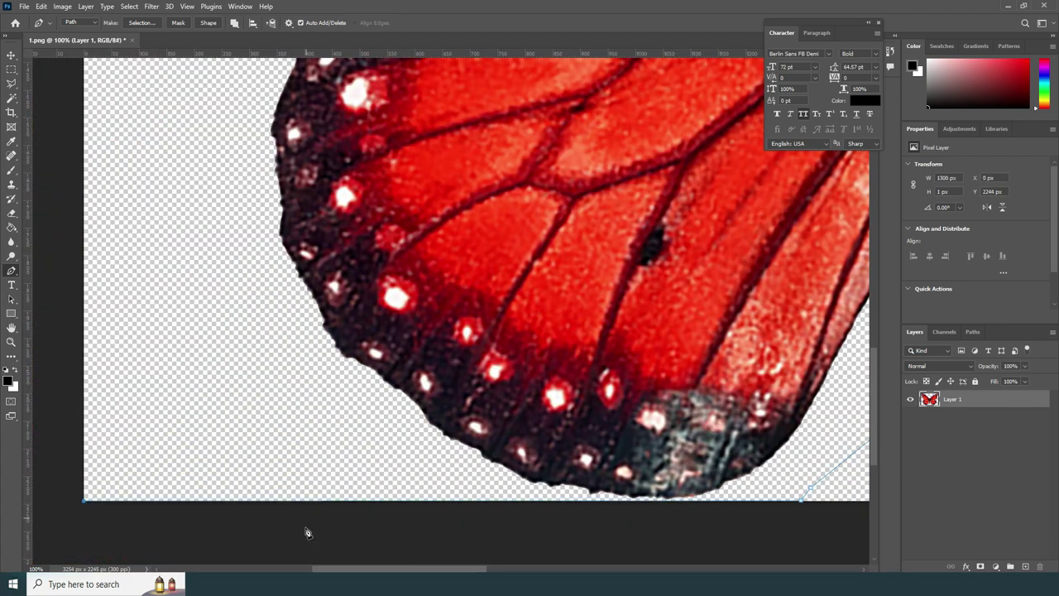
scroll(207, 414, up, 18)
scroll(88, 292, up, 2)
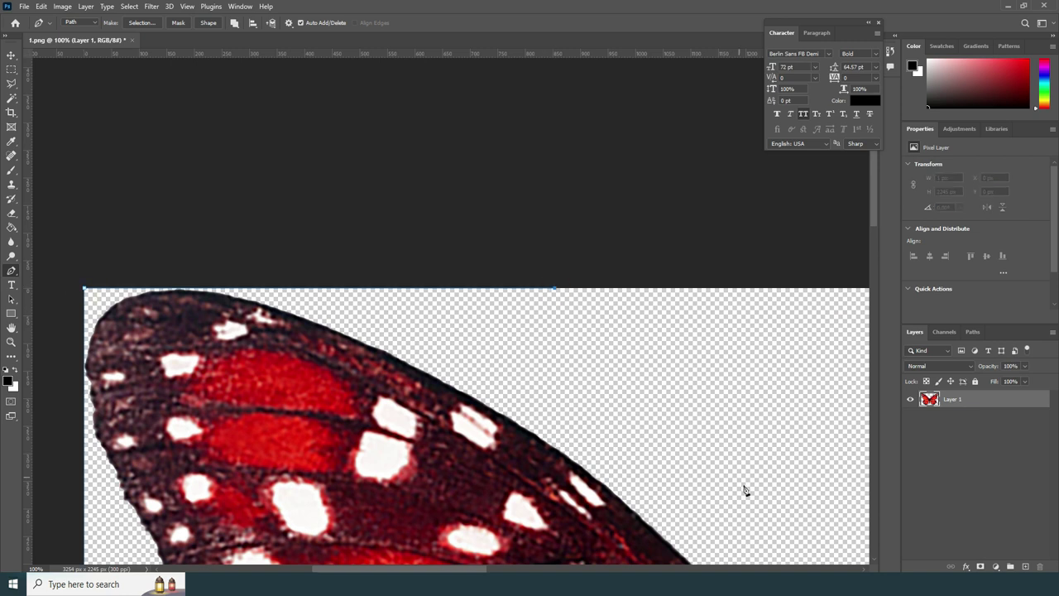
drag(405, 569, 496, 569)
scroll(330, 406, down, 2)
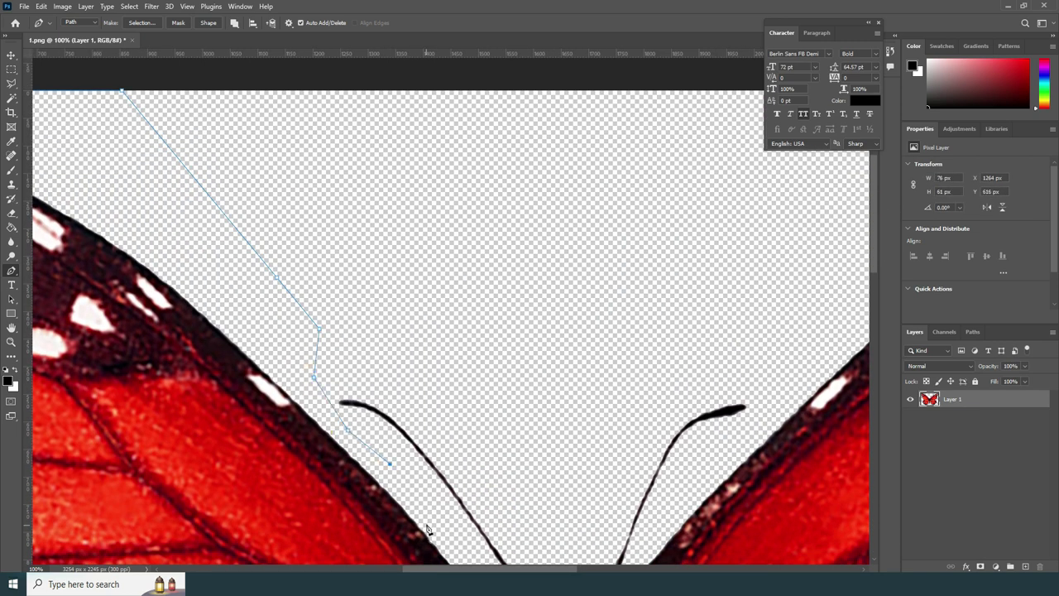
scroll(483, 427, down, 2)
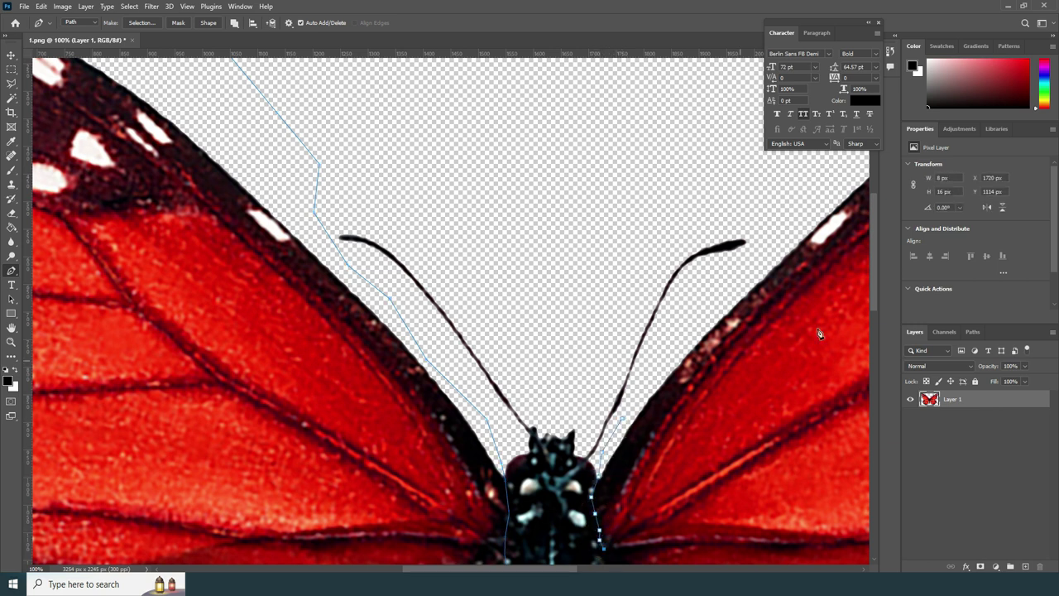
scroll(820, 334, down, 3)
- Continue the path down the body's right side and below the tail, then zoom out
click(607, 339)
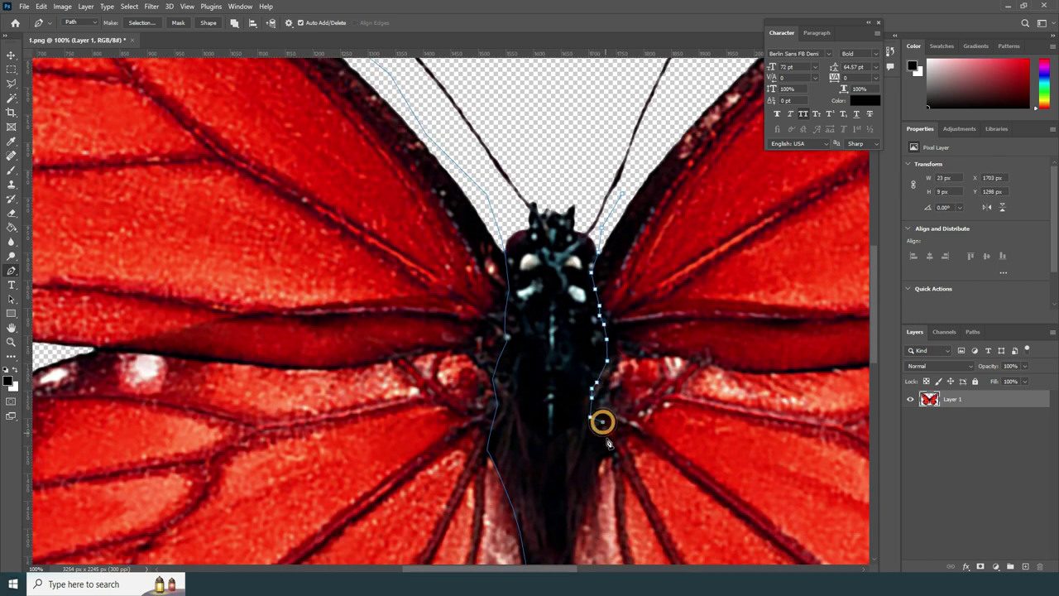
scroll(875, 376, down, 4)
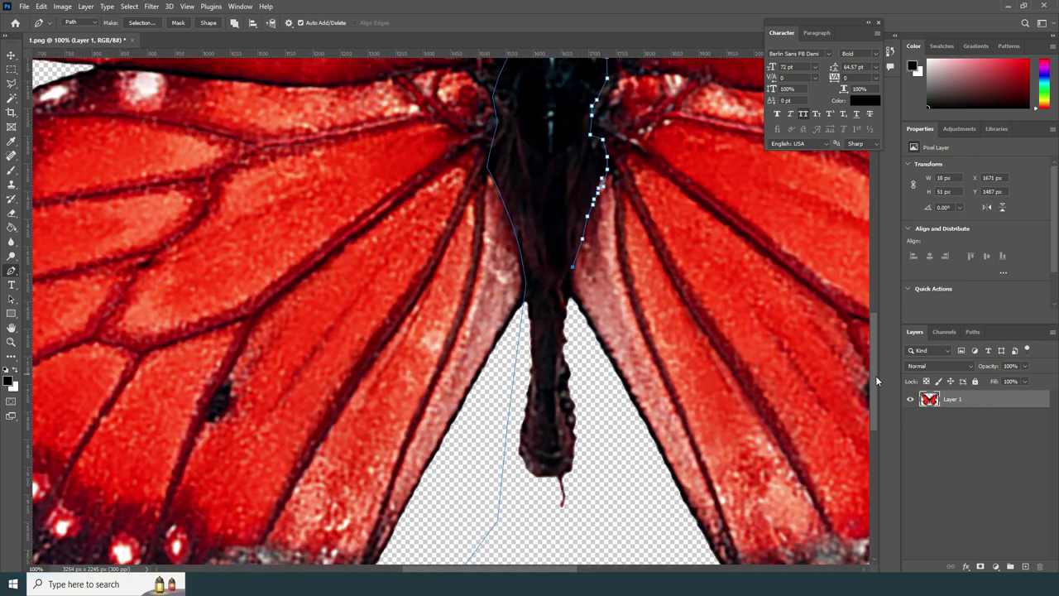
scroll(580, 534, right, 3)
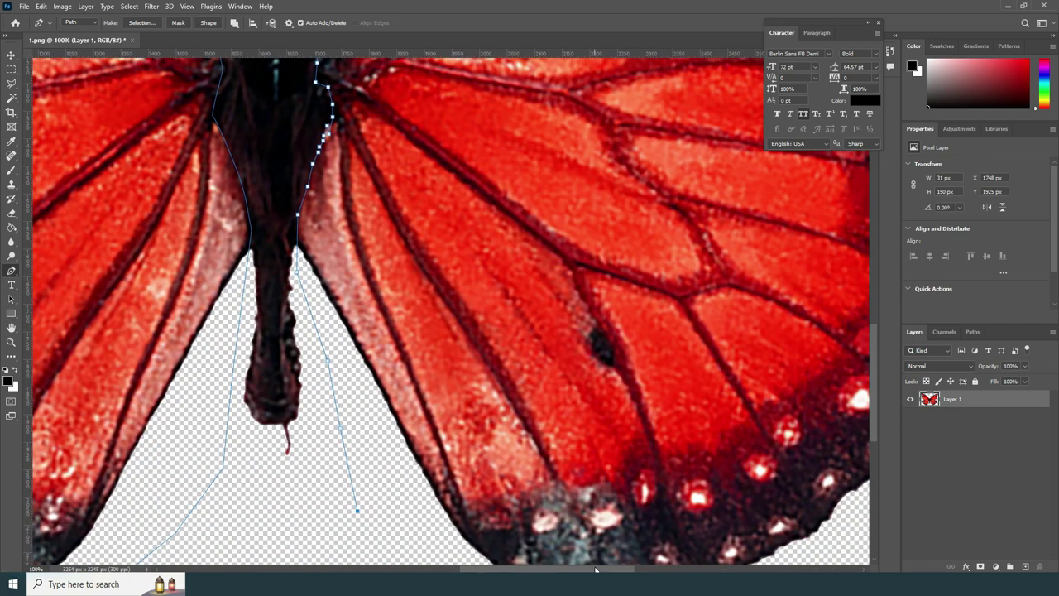
scroll(496, 455, down, 2)
click(381, 393)
drag(514, 566, 636, 485)
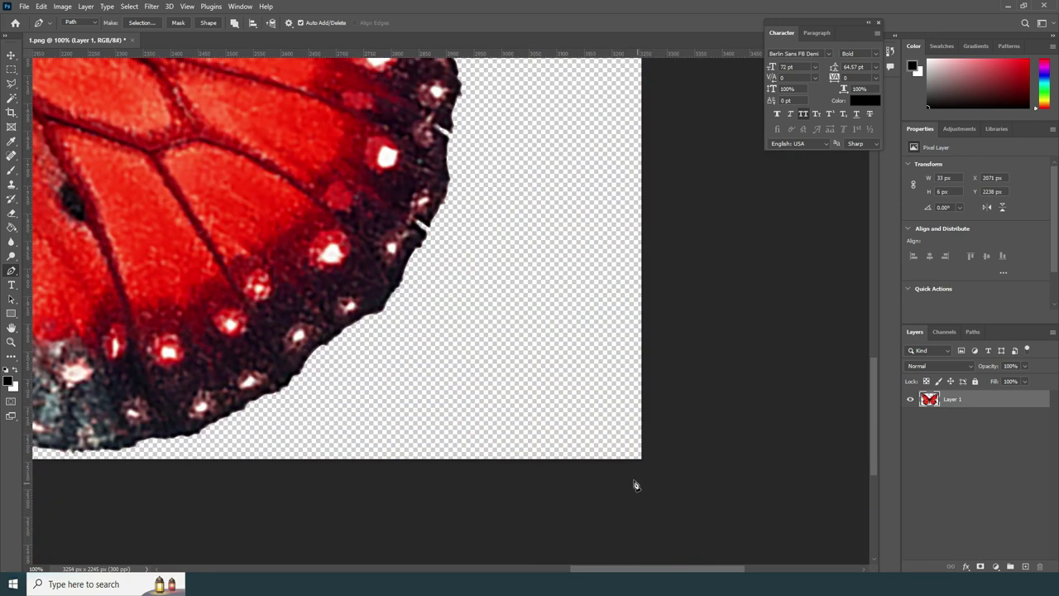
scroll(875, 420, up, 10)
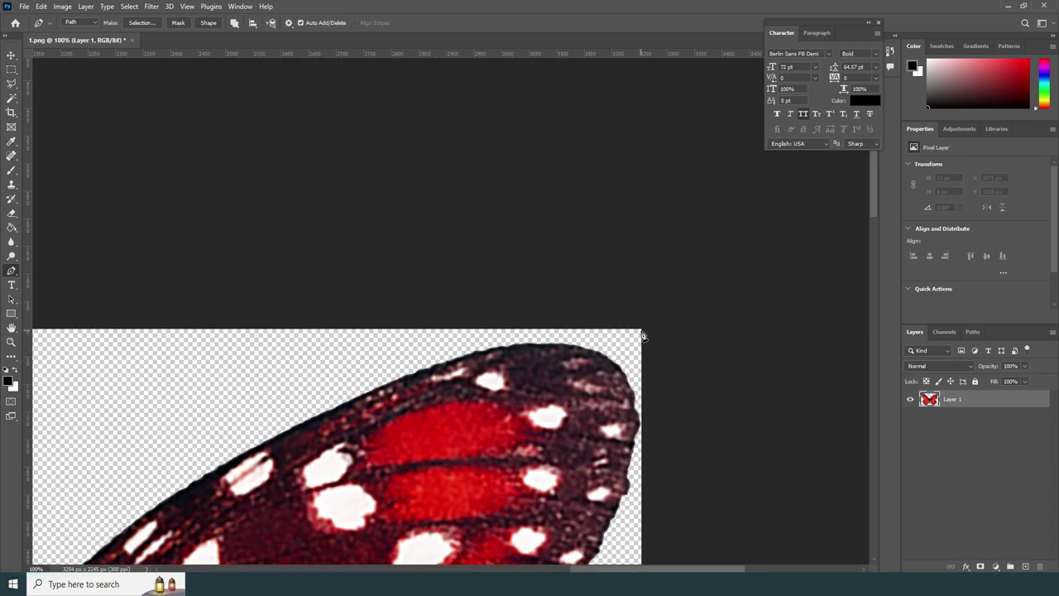
drag(598, 551, 602, 566)
scroll(595, 431, left, 6)
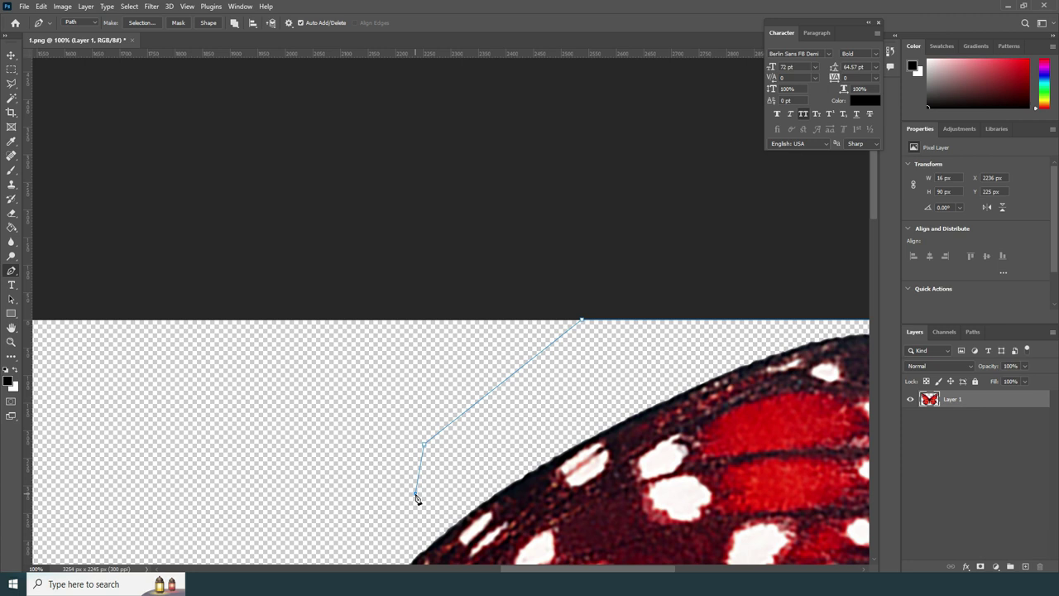
scroll(416, 497, down, 2)
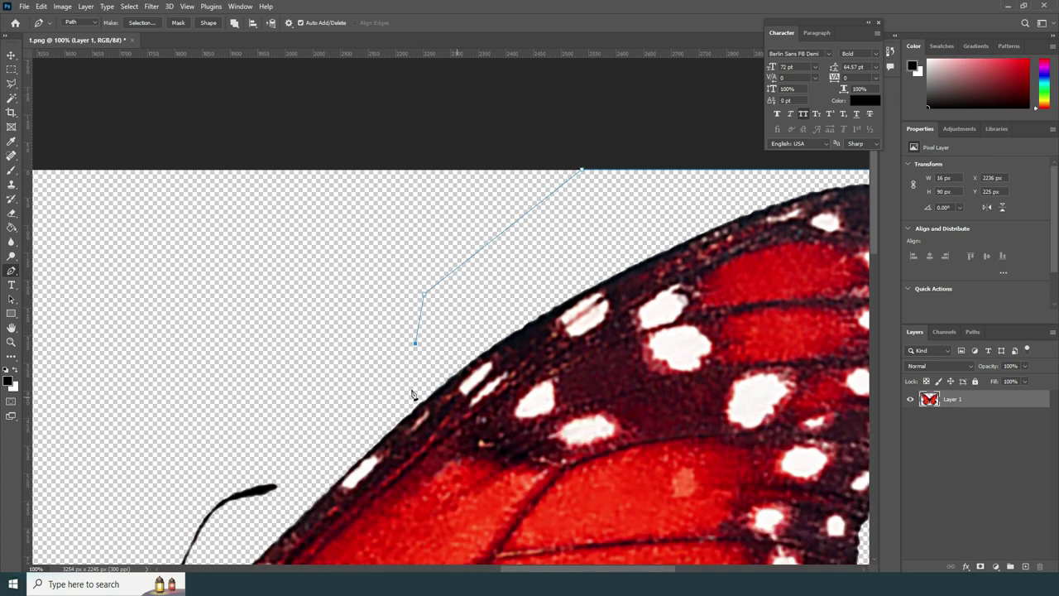
scroll(304, 494, down, 2)
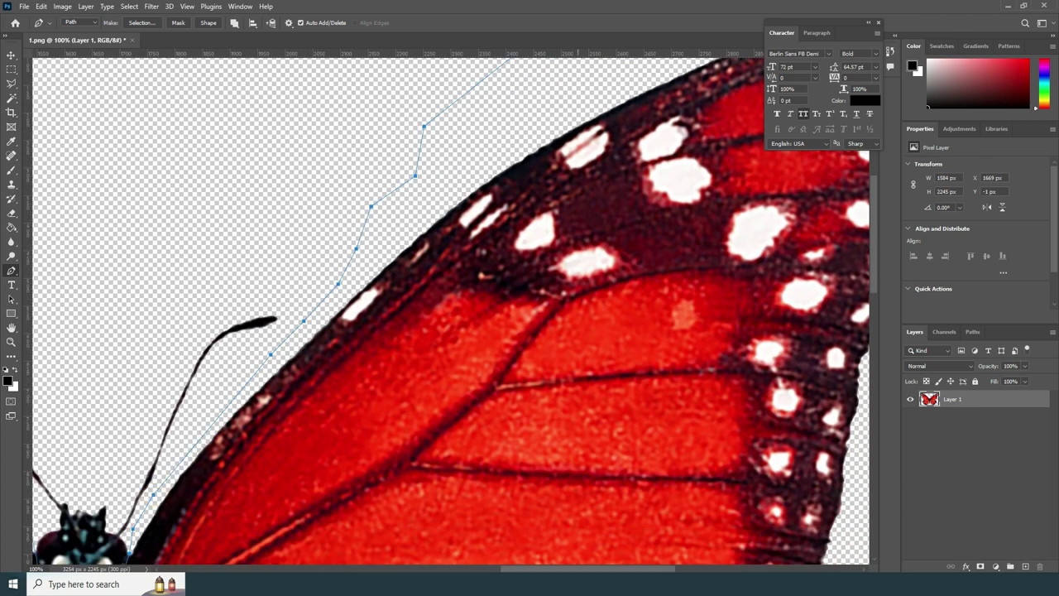
key(ctrl+minus)
key(ctrl+minus)
key(ctrl+minus)
key(ctrl+minus)
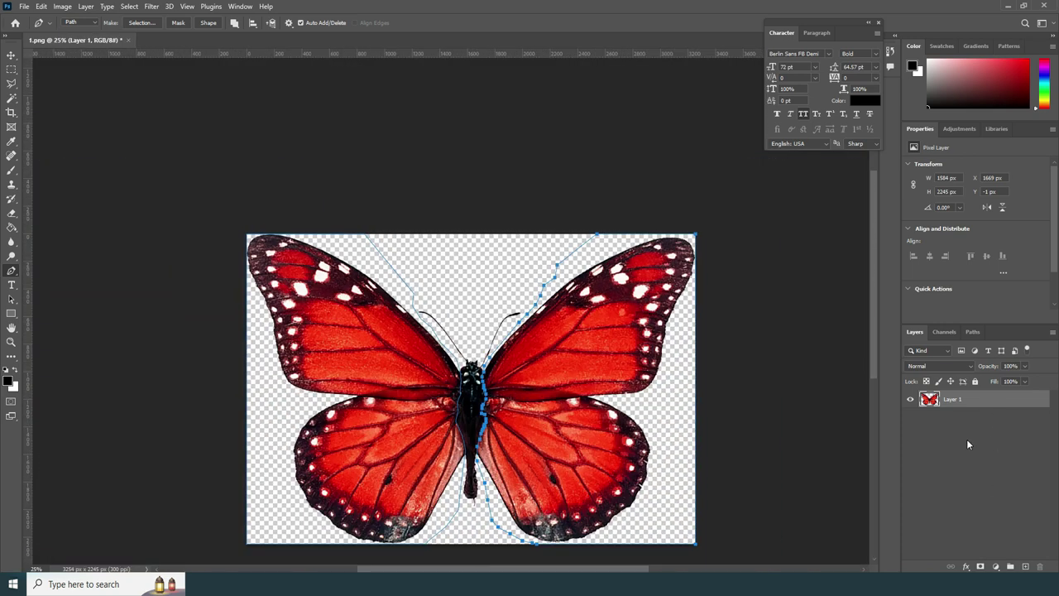
- Duplicate the butterfly layer and narrow the right wing of Layer 1 copy 2
key(ctrl+j)
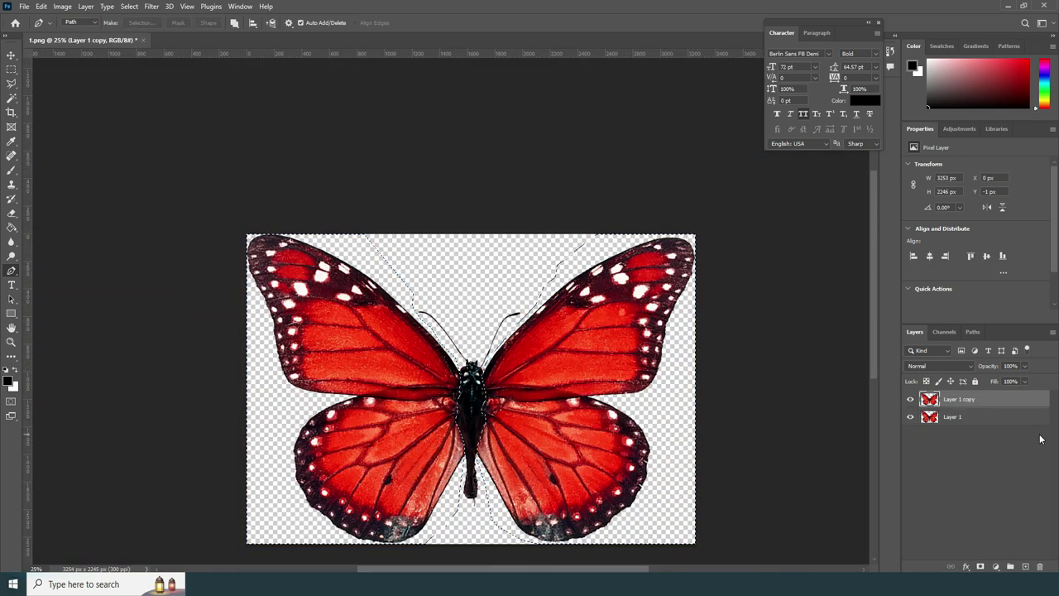
key(ctrl+t)
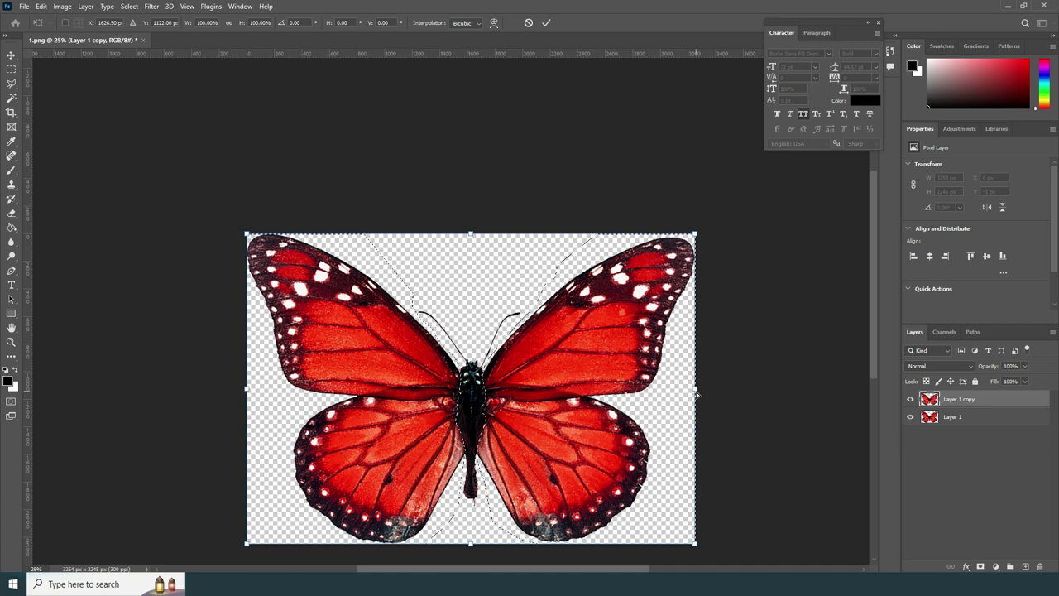
click(517, 312)
mouse_move(1012, 406)
mouse_down()
mouse_move(994, 399)
mouse_move(1026, 566)
mouse_up()
key(ctrl+t)
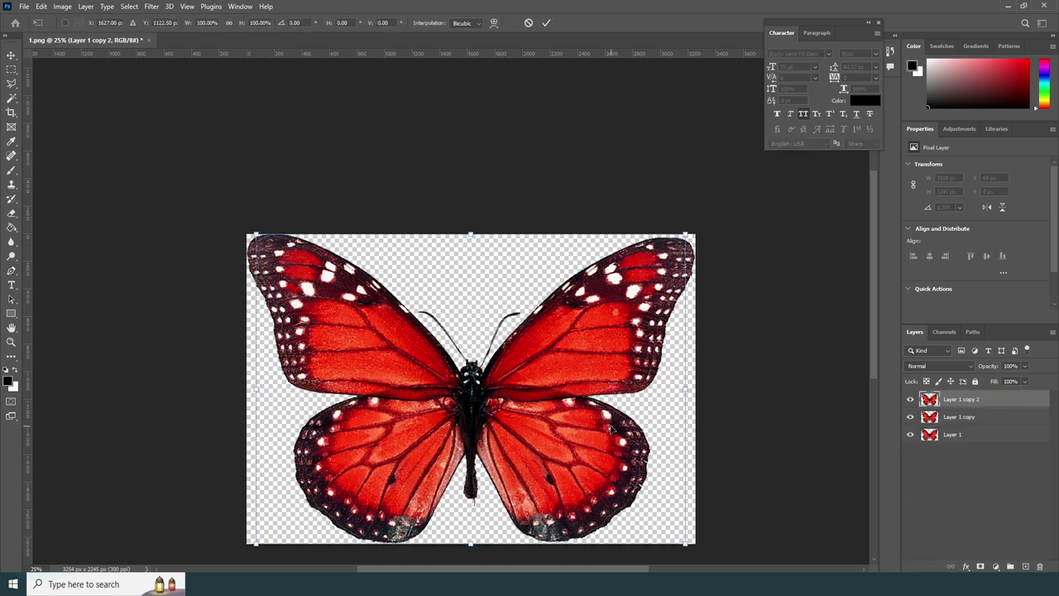
drag(684, 389, 256, 389)
key(Return)
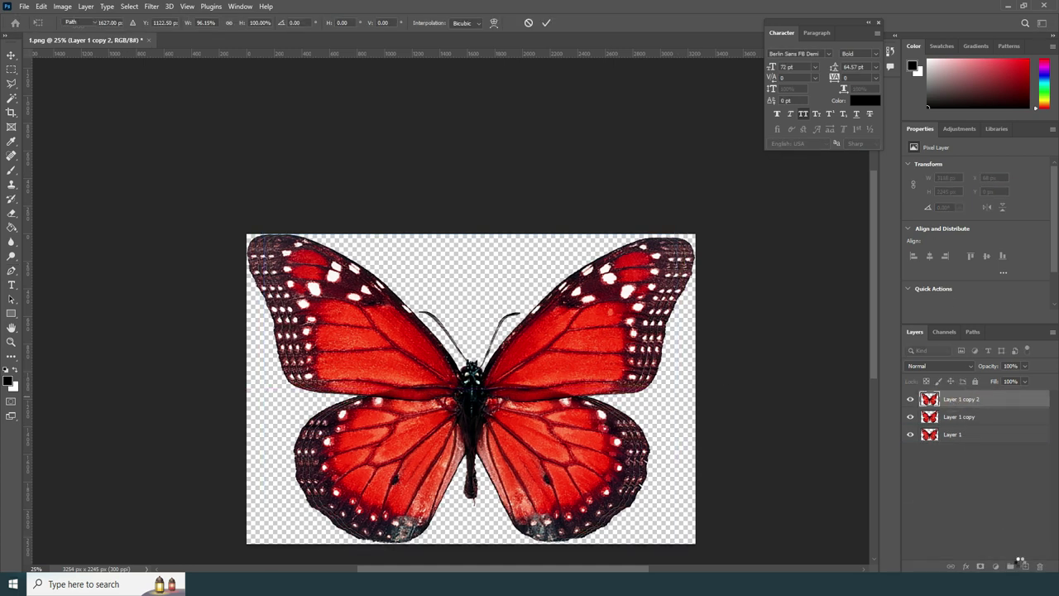
click(518, 219)
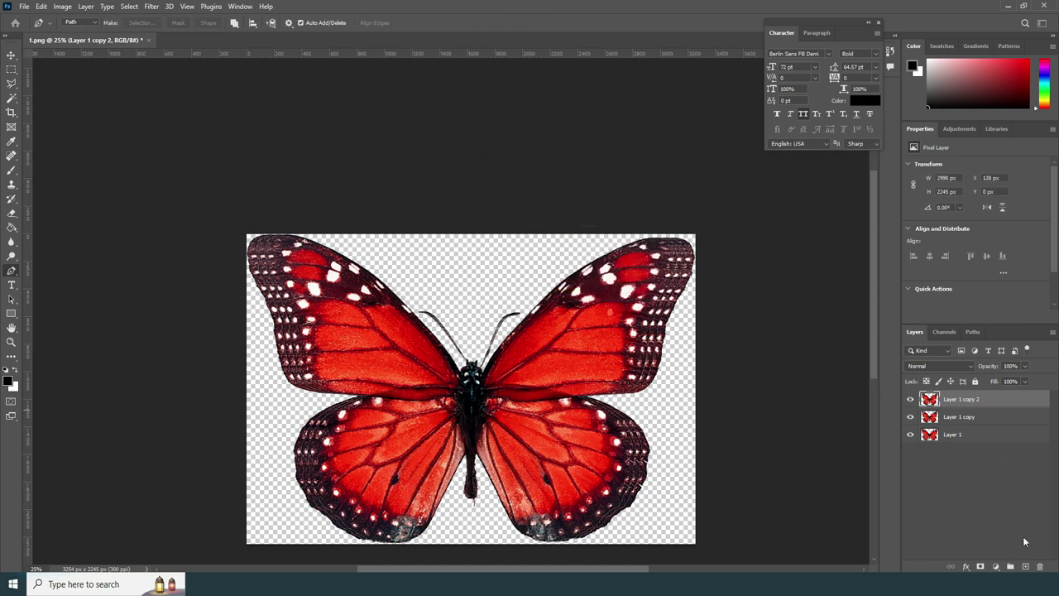
drag(960, 399, 960, 447)
mouse_move(986, 397)
mouse_down()
mouse_move(975, 435)
mouse_move(995, 402)
mouse_up()
- Narrow Layer 1 copy 3 and Layer 1 copy 4 slightly further, keeping them on top
key(ctrl+t)
drag(677, 390, 686, 372)
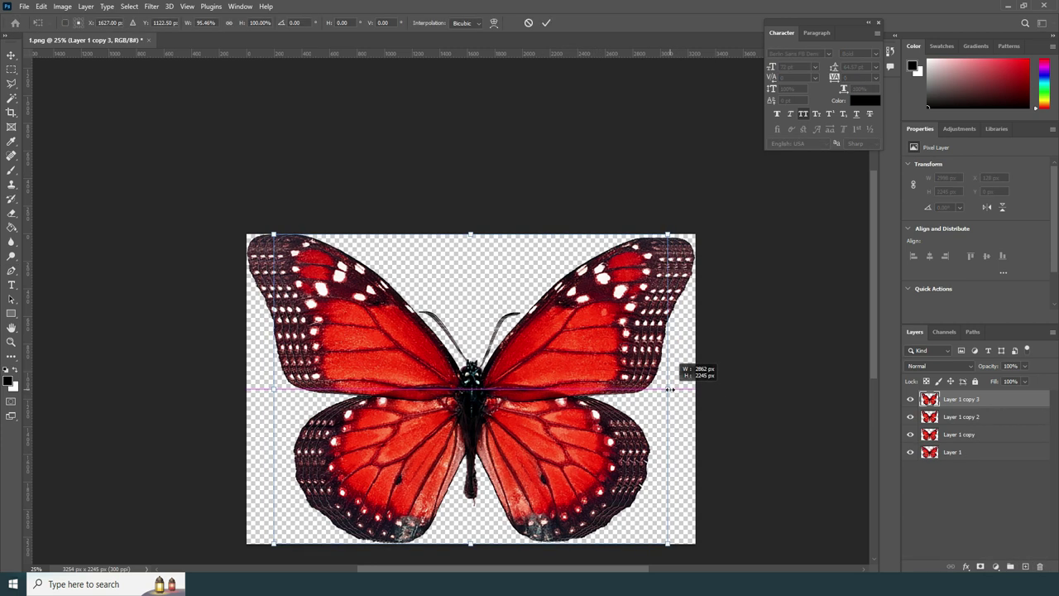
key(Return)
key(ctrl+shift+bracketleft)
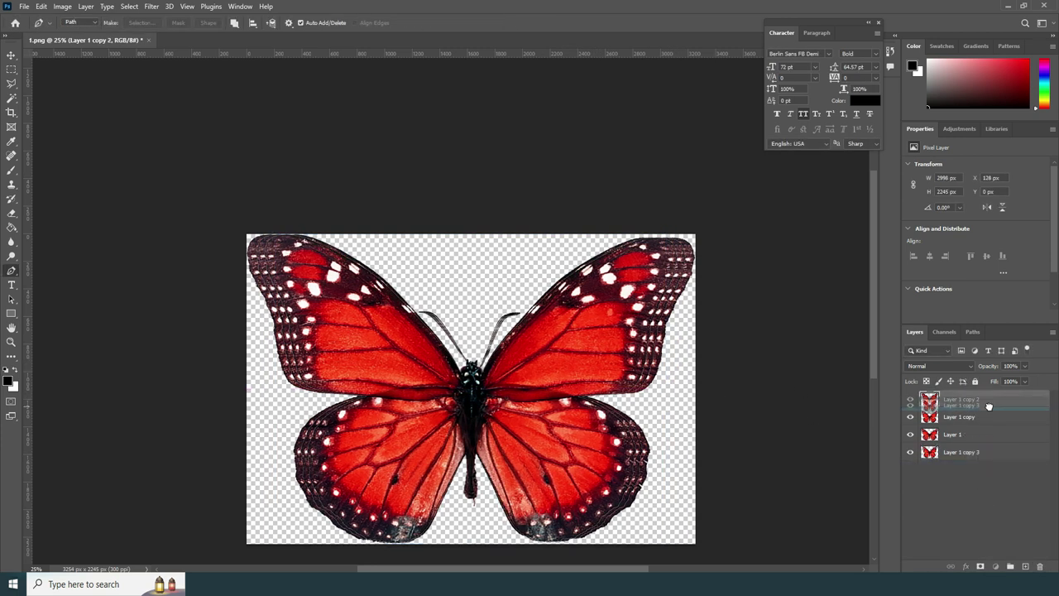
drag(994, 399, 997, 398)
key(ctrl+j)
key(ctrl+t)
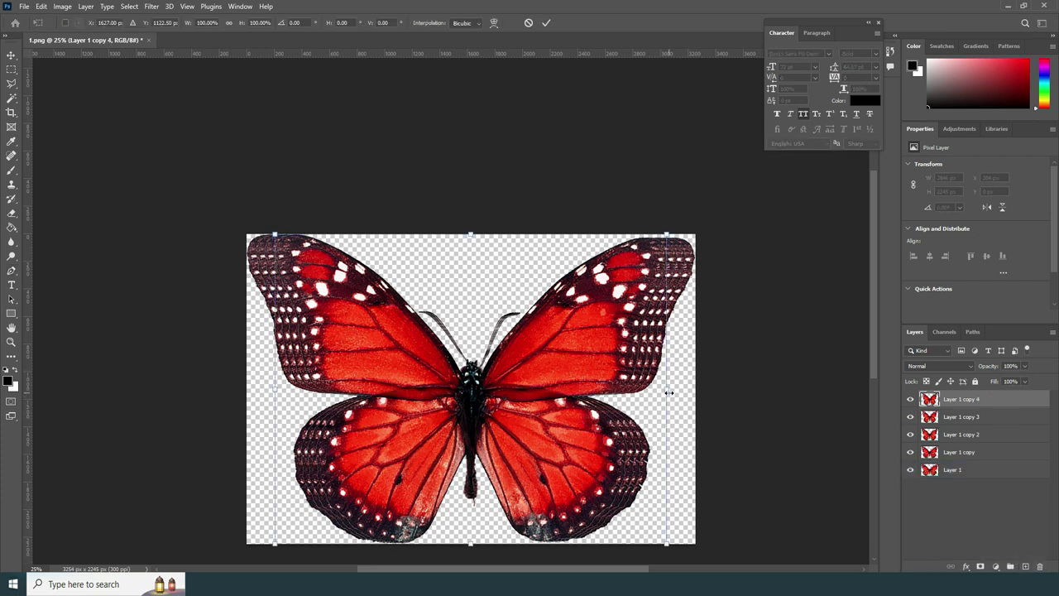
drag(669, 392, 686, 372)
key(Return)
- Create Layer 1 copy 5 and copy 6, each squeezed narrower horizontally
key(ctrl+j)
key(p)
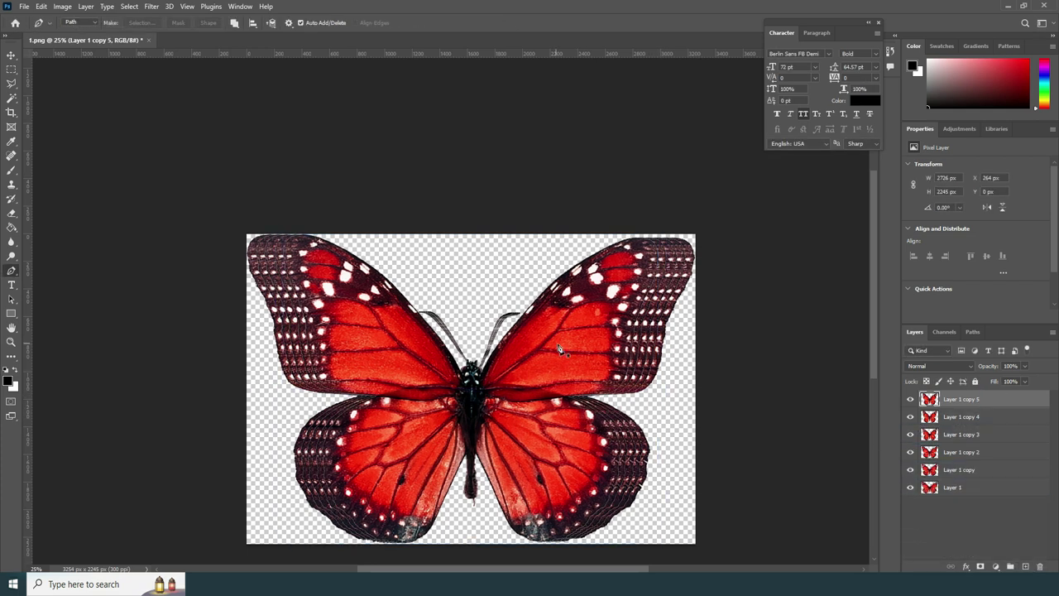
key(ctrl+t)
drag(662, 388, 674, 371)
key(Return)
drag(960, 399, 1025, 565)
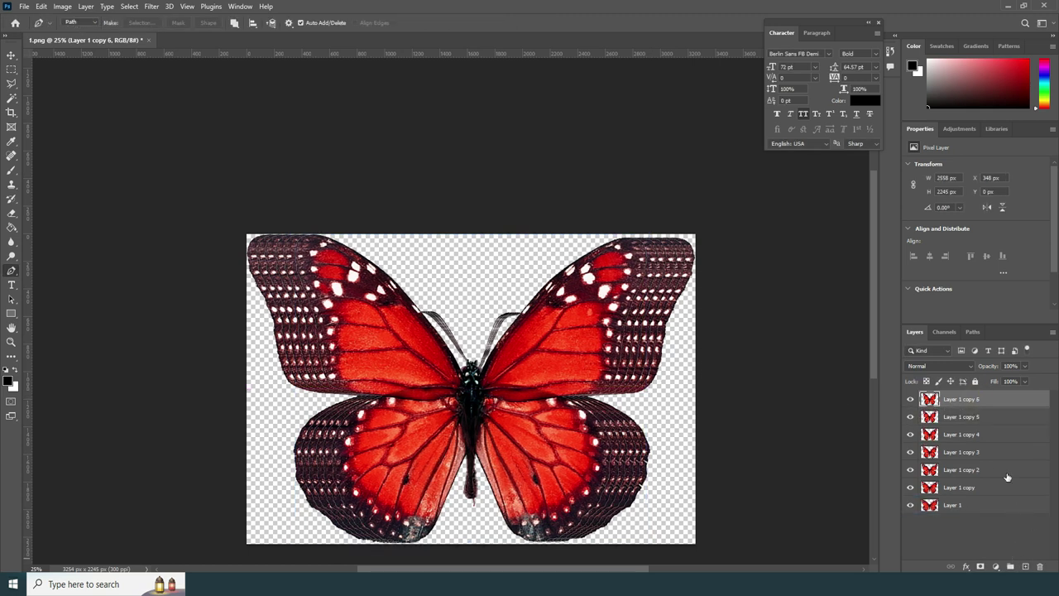
key(ctrl+t)
drag(671, 371, 687, 372)
key(Return)
- Create Layer 1 copy 7 and copy 8 with their wings pulled further inward
drag(960, 399, 1026, 566)
key(ctrl+t)
drag(638, 389, 631, 388)
key(Return)
drag(959, 399, 1025, 566)
key(ctrl+t)
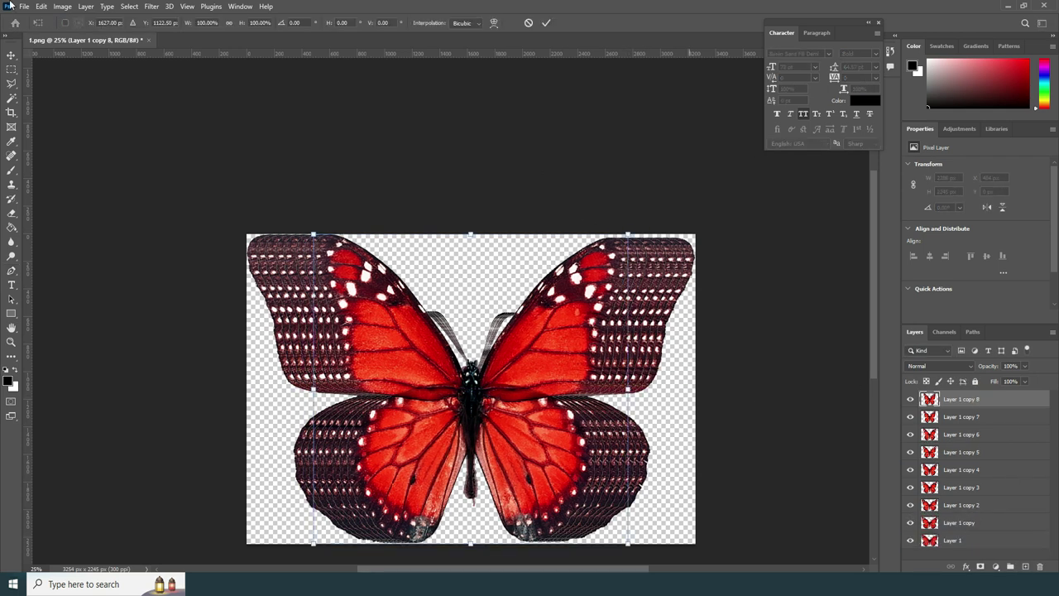
drag(629, 388, 639, 388)
key(Return)
drag(1006, 400, 1008, 425)
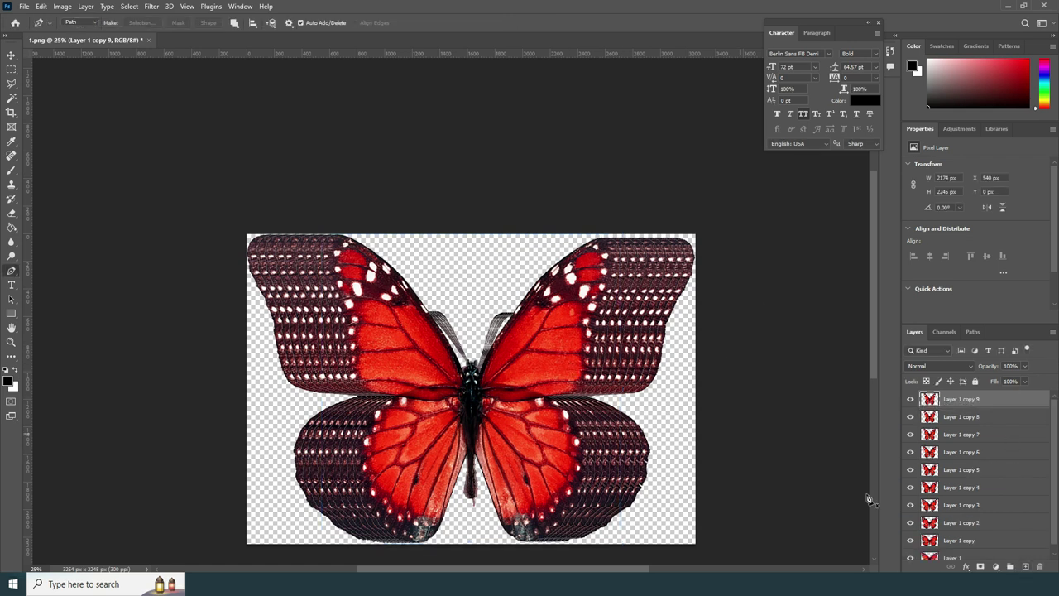
- Resize Layer 1 copy 9 and duplicate it as Layer 1 copy 10
key(ctrl+t)
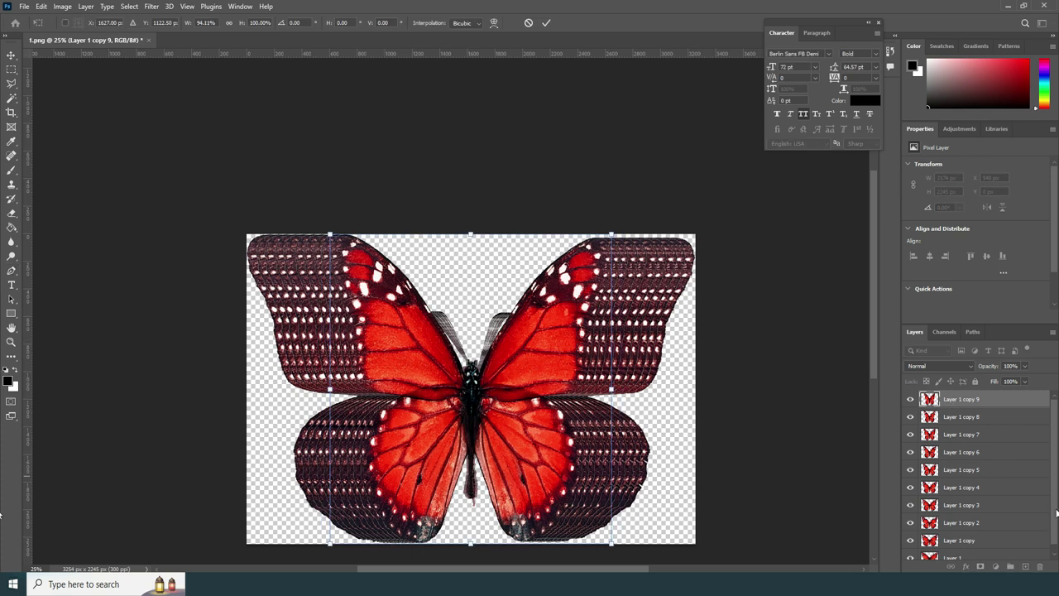
key(Return)
key(ctrl+j)
key(p)
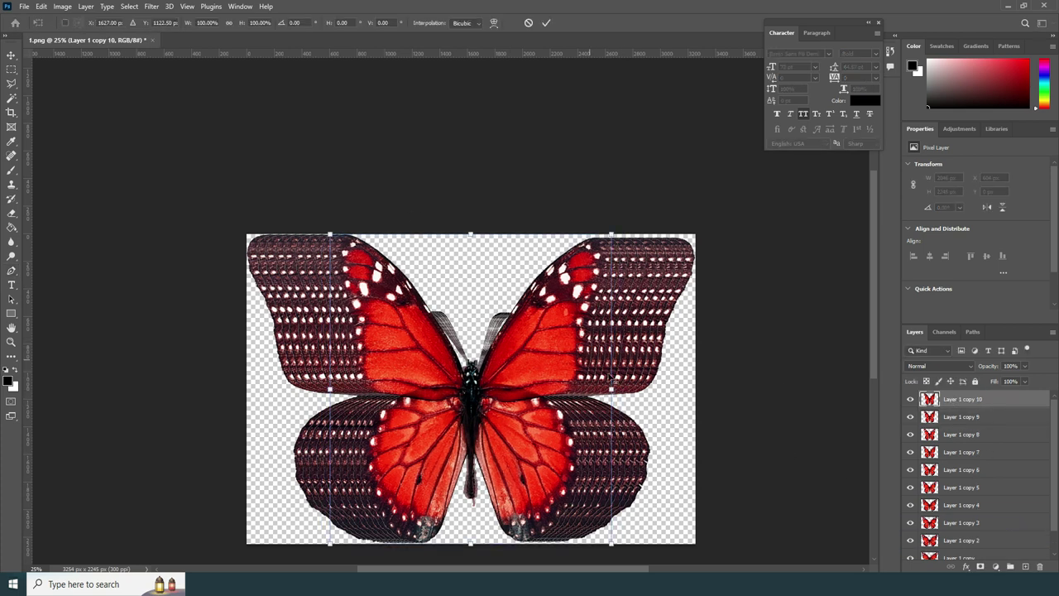
key(ctrl+t)
- Commit the final narrower width and rename the lower layers 2, 4, 5 and 6
key(Return)
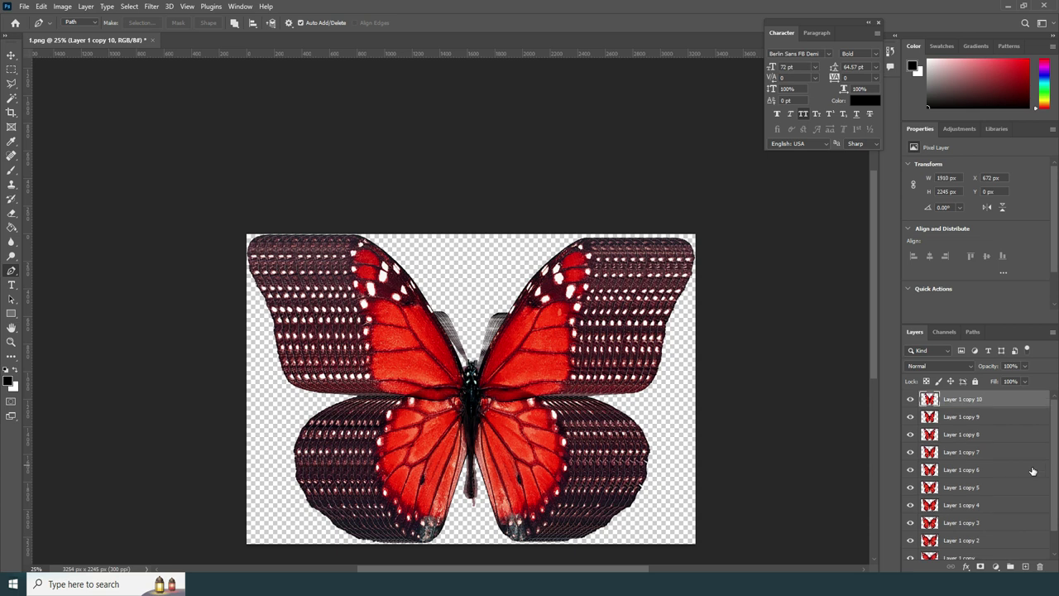
scroll(958, 513, down, 1)
click(958, 550)
double_click(964, 533)
text(2)
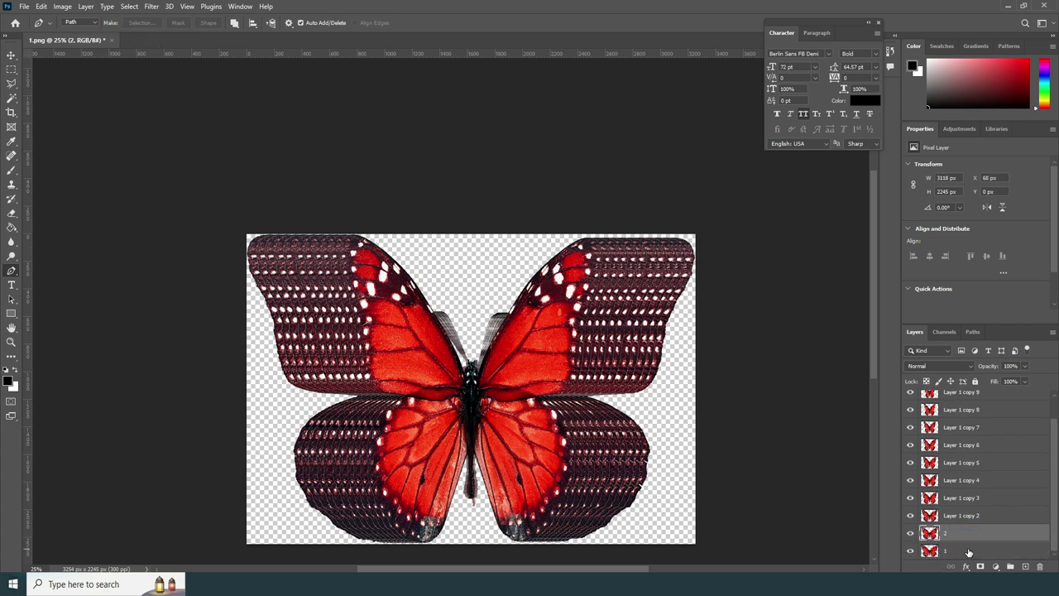
click(964, 515)
double_click(962, 498)
text(4)
double_click(961, 480)
text(5)
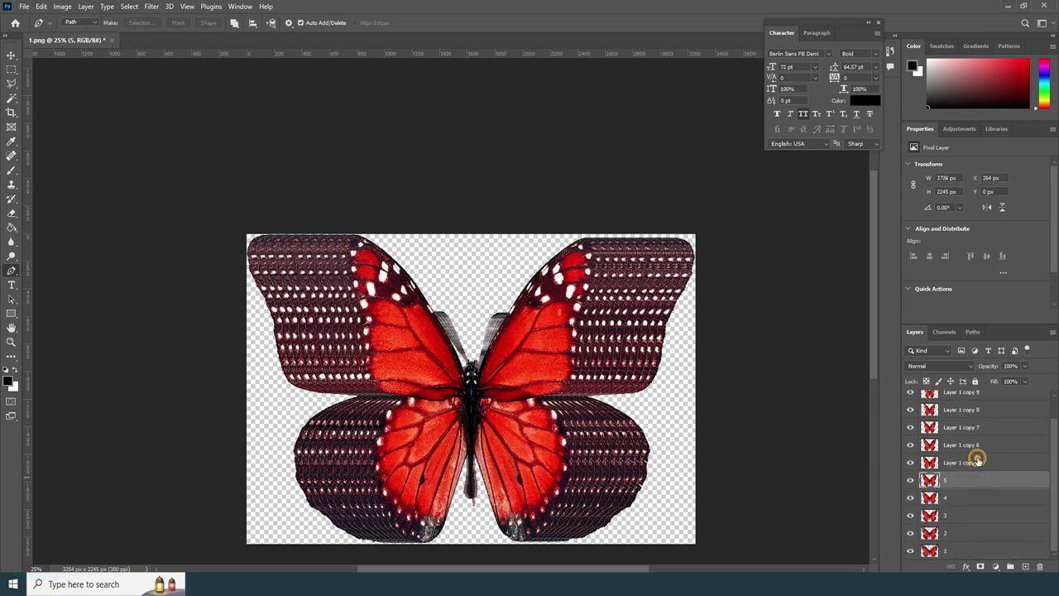
double_click(961, 463)
text(6)
- Rename the upper layers 8 through 11, then hide every layer except layer 1
double_click(970, 427)
text(8)
double_click(970, 409)
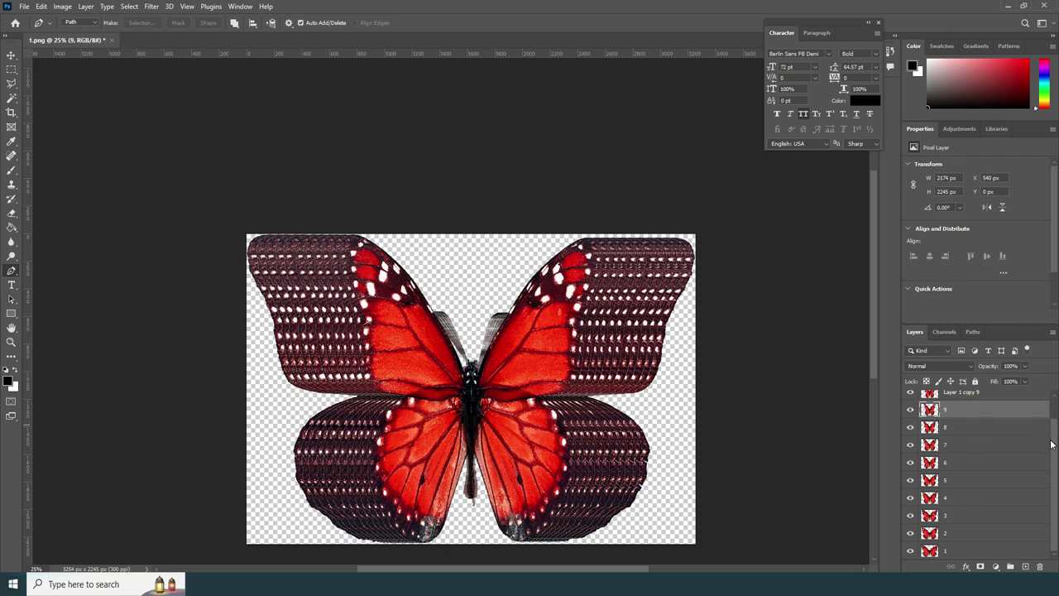
scroll(1051, 444, up, 1)
double_click(989, 416)
key(Escape)
double_click(964, 416)
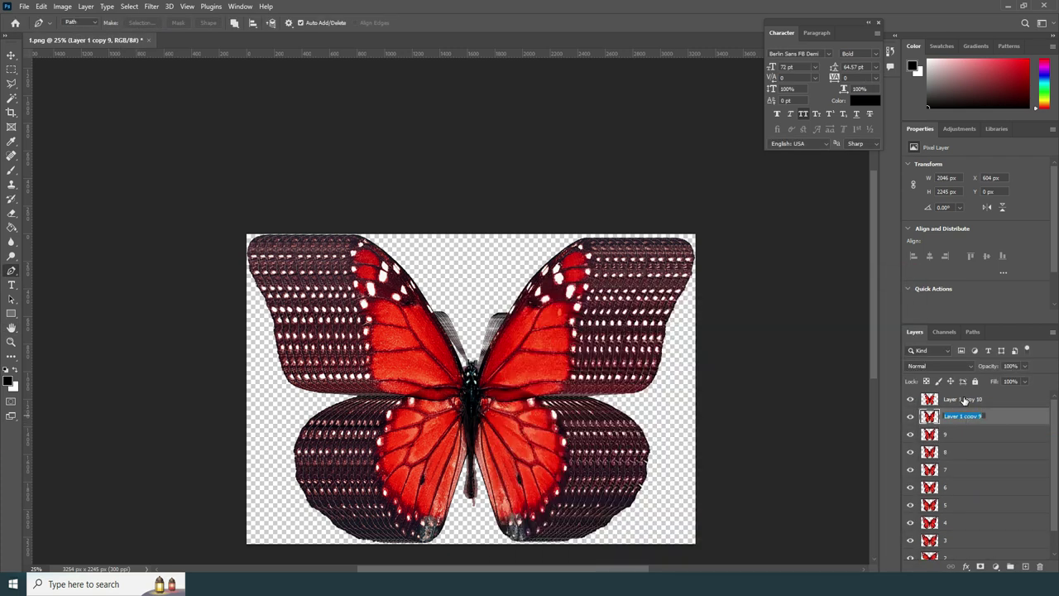
text(10)
double_click(973, 399)
key(Return)
scroll(926, 431, down, 1)
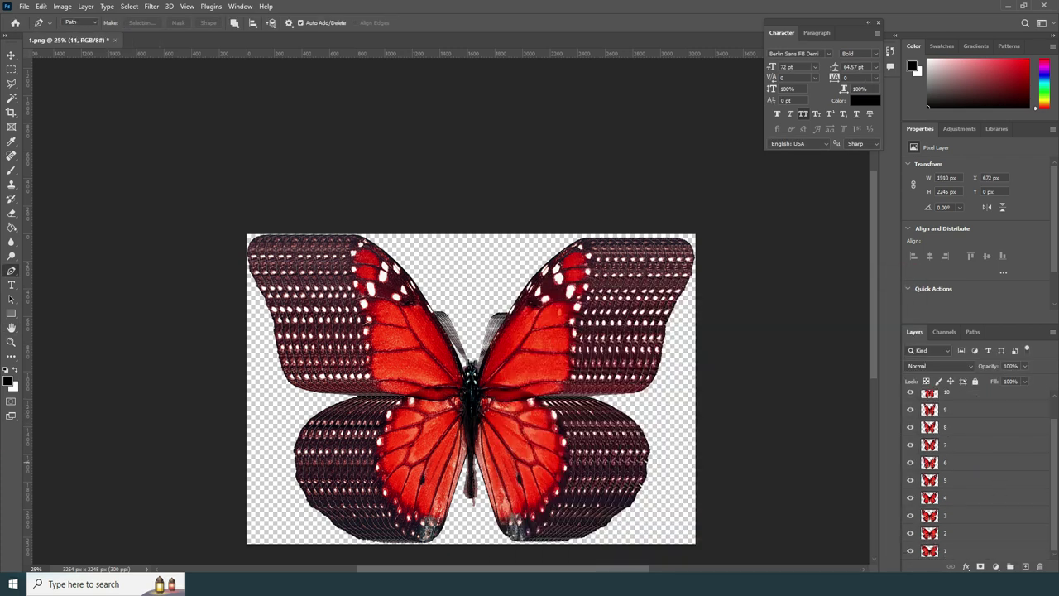
drag(910, 533, 910, 392)
- Save the first red butterfly frame as 1.png in the Butterfly_3 folder, replacing the existing file
click(24, 6)
click(115, 176)
double_click(307, 91)
click(436, 280)
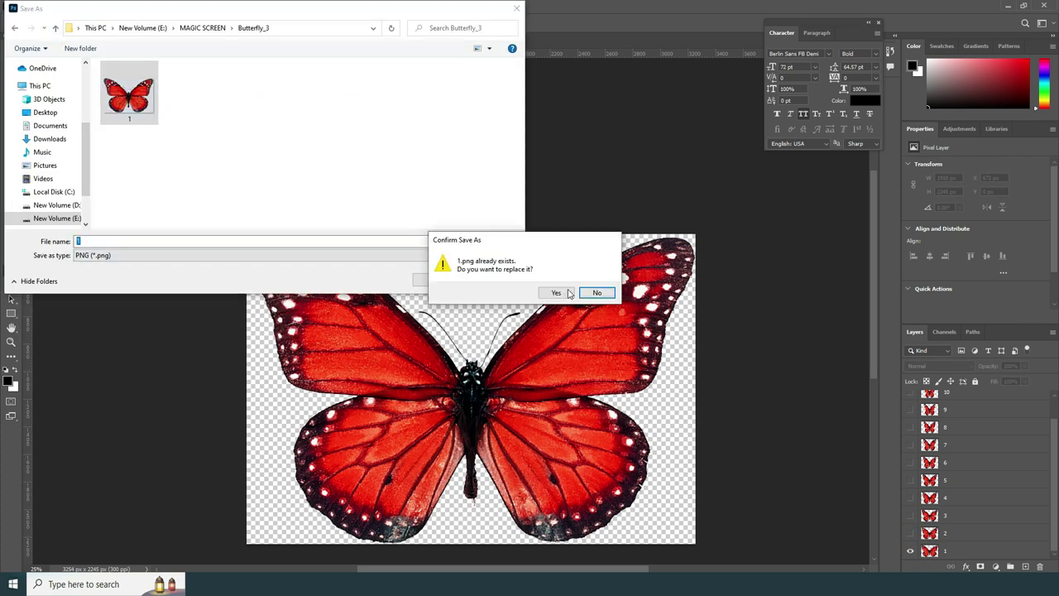
click(551, 293)
- Show layers 2 and 3 alone and save them as PNG frames 2 and 3
alt+click(910, 534)
click(24, 6)
click(83, 176)
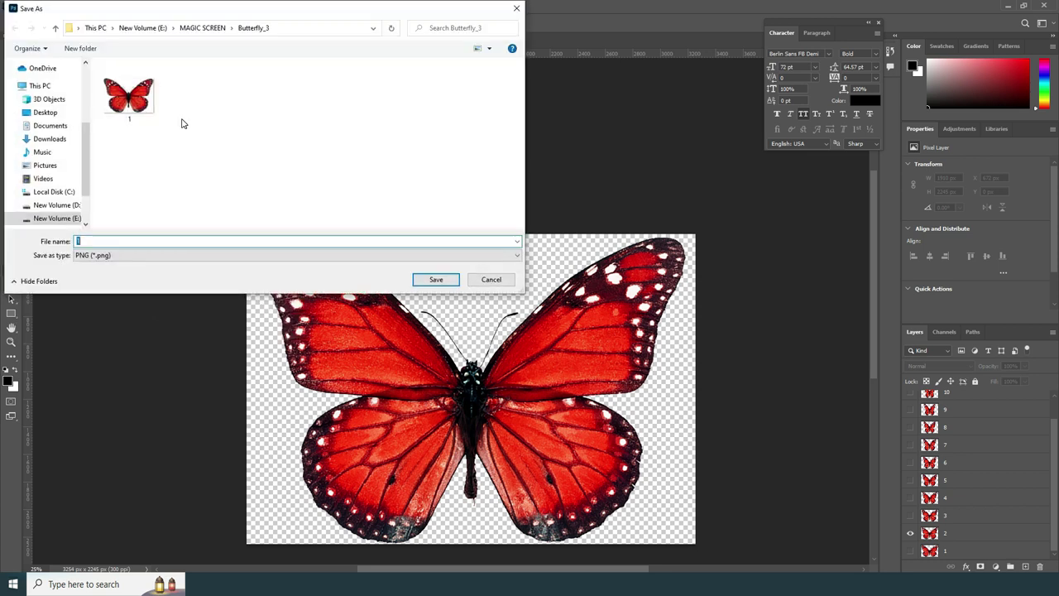
text(2)
key(Return)
alt+click(910, 516)
click(24, 6)
mouse_move(49, 173)
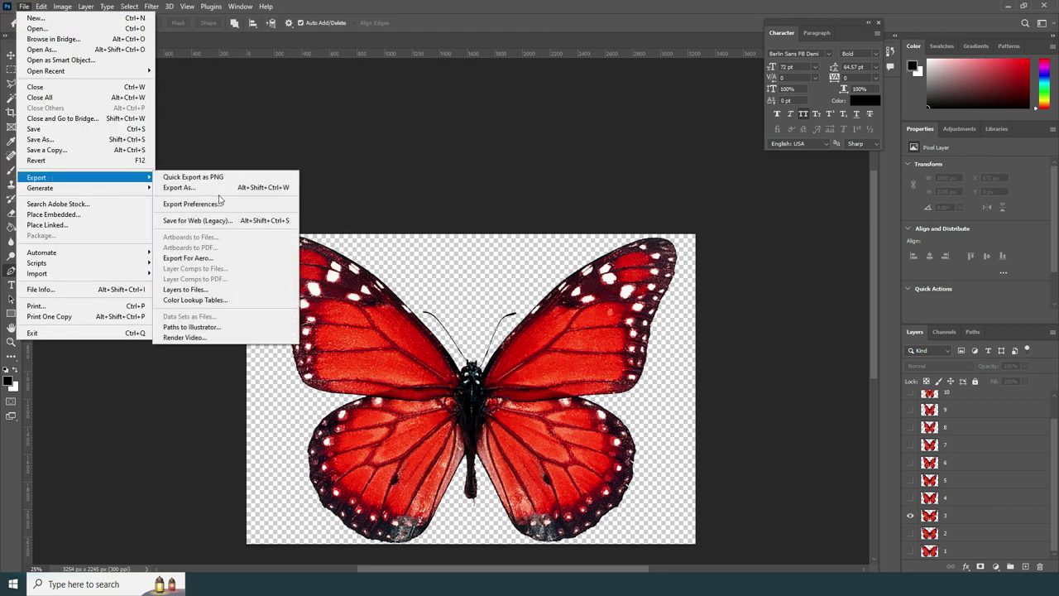
click(207, 173)
alt+click(910, 498)
- Quick-export layers 4 and 5 as PNG frames 4 and 5
click(24, 6)
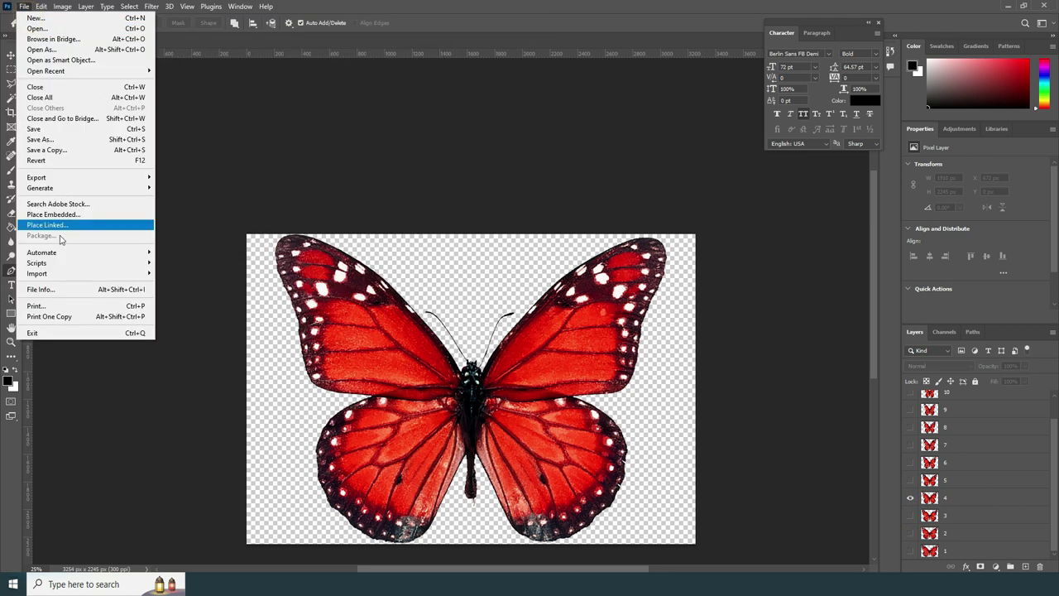
click(207, 173)
click(441, 286)
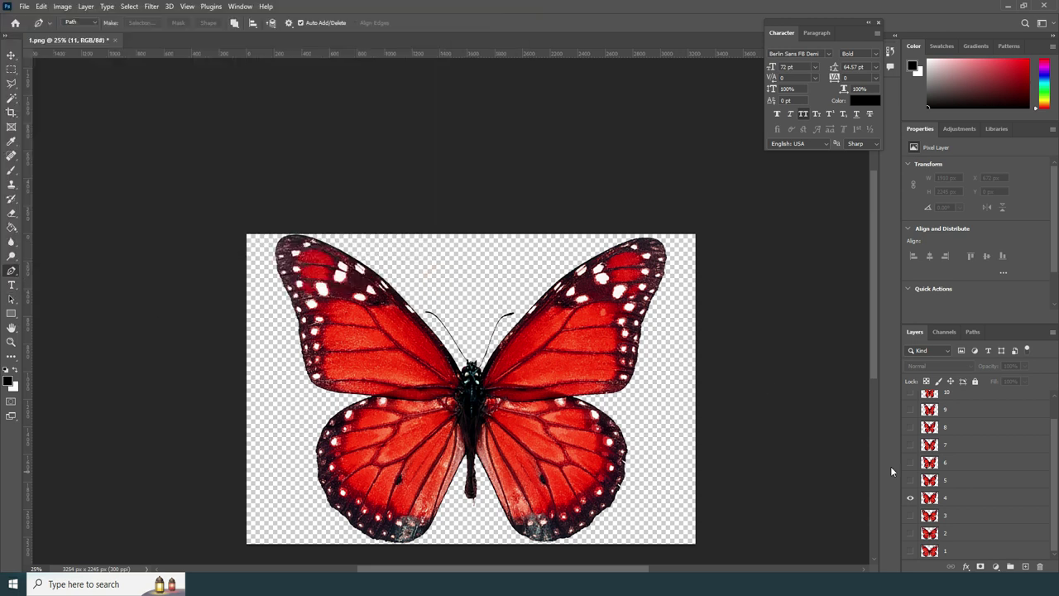
alt+click(911, 480)
click(24, 6)
mouse_move(50, 179)
click(162, 180)
click(436, 280)
- Quick-export layers 6 and 7 as PNG frames 6 and 7
alt+click(910, 462)
click(24, 6)
click(178, 178)
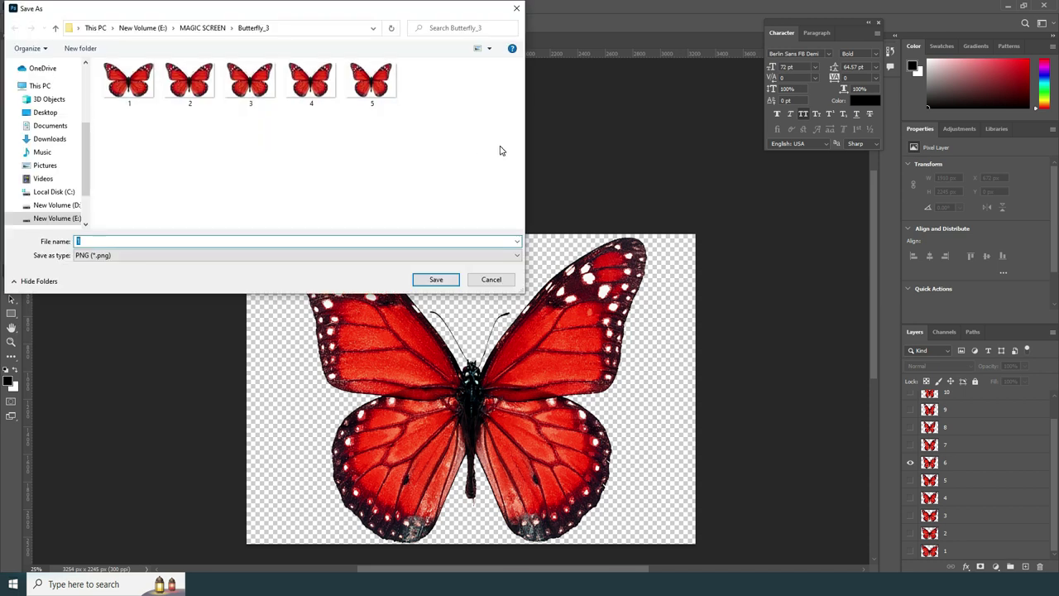
click(436, 280)
alt+click(910, 445)
click(24, 6)
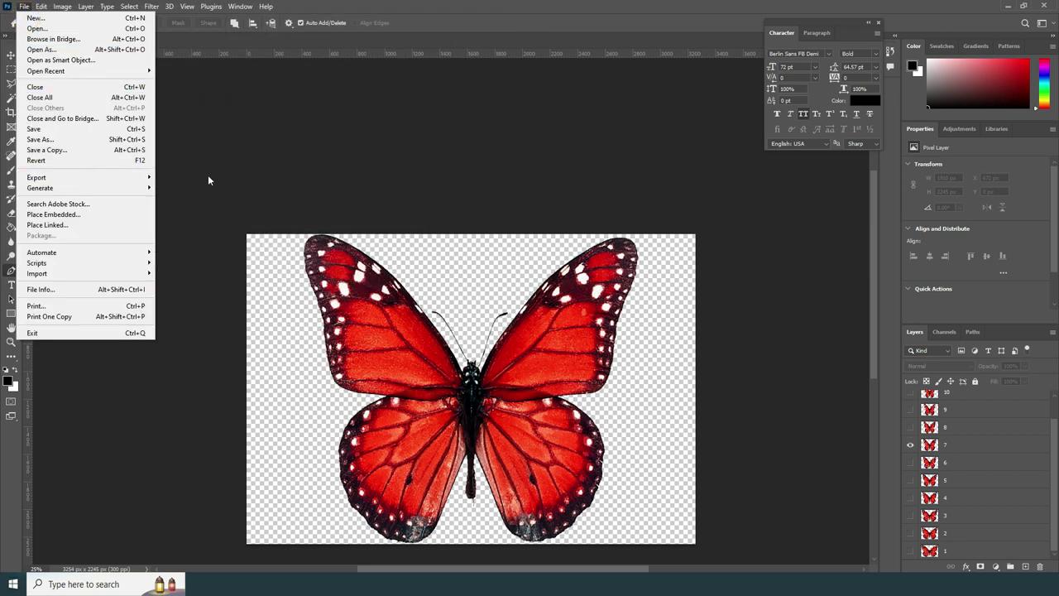
click(207, 176)
click(436, 280)
- Quick-export layers 8 and 9 as PNG frames 8 and 9
alt+click(910, 427)
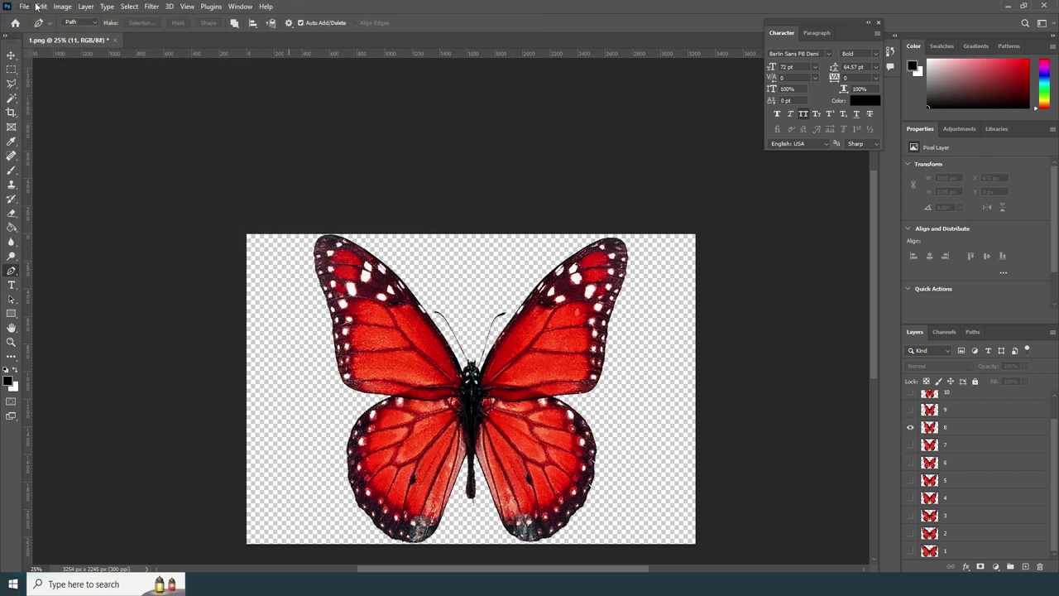
click(24, 6)
click(208, 176)
click(437, 280)
alt+click(910, 410)
click(24, 6)
mouse_move(64, 176)
click(207, 175)
key(Return)
- Quick-export layers 10 and 11 as PNG frames 10 and 11
alt+click(910, 392)
click(24, 6)
click(72, 178)
click(187, 177)
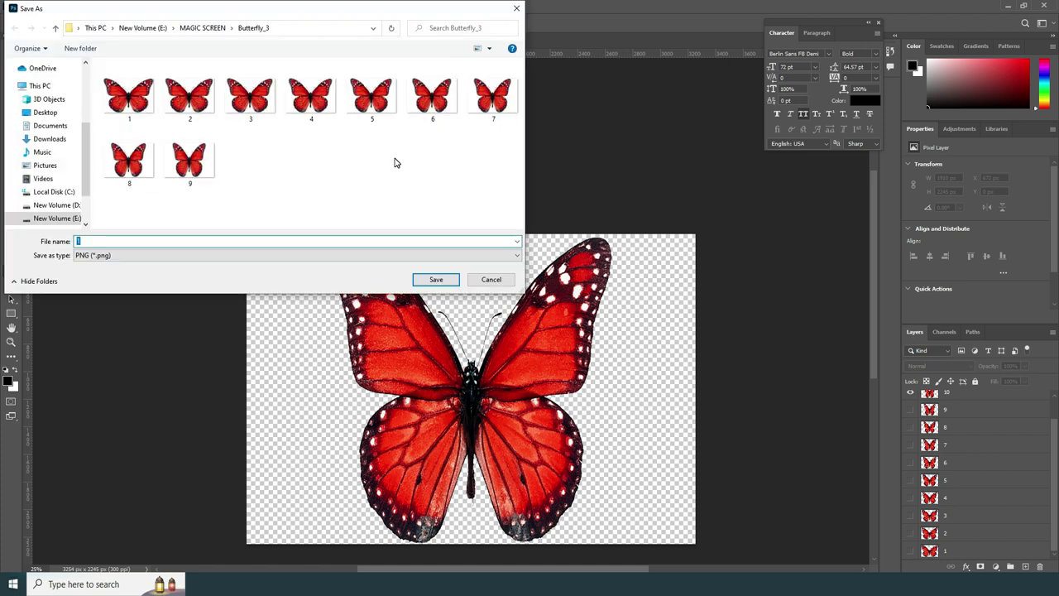
key(Return)
scroll(1052, 441, up, 2)
alt+click(910, 401)
click(24, 6)
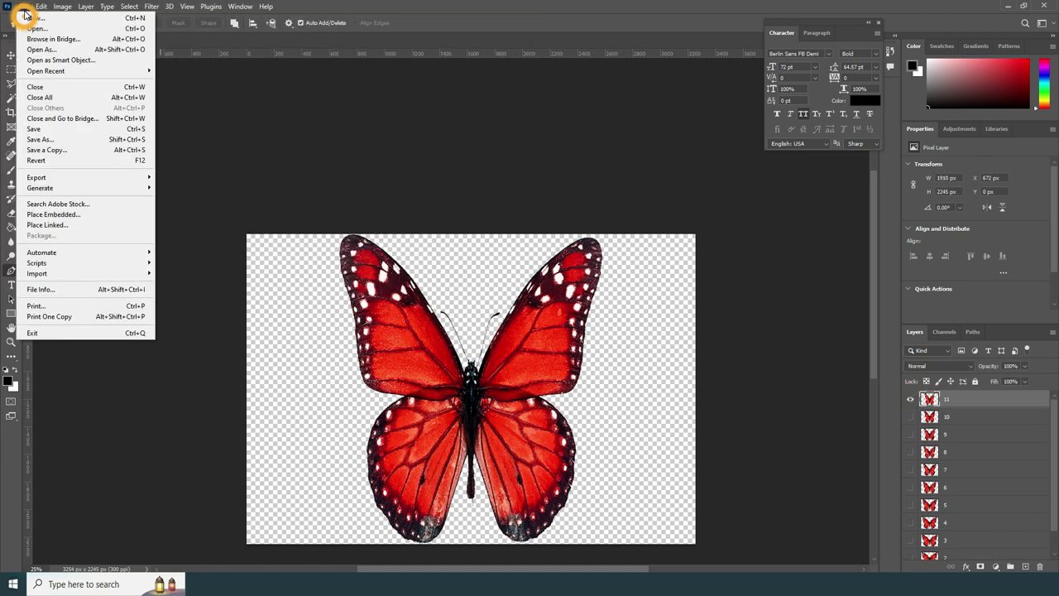
click(72, 177)
click(187, 177)
key(Return)
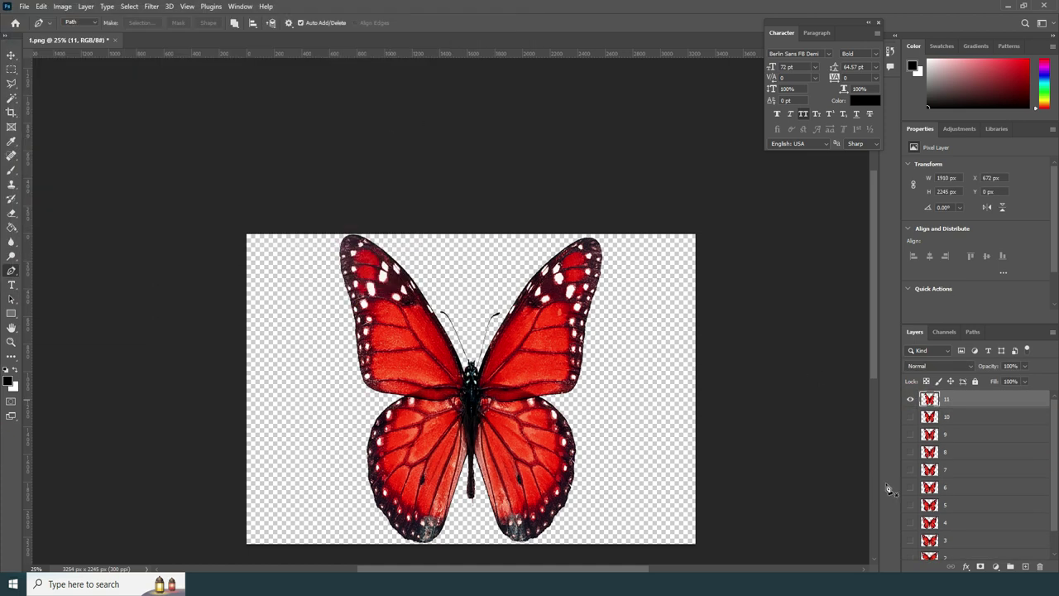
- Export layers 10 and 9 again as return-flap PNG frames 12 and 13
alt+click(910, 416)
click(24, 6)
click(186, 177)
text(10)
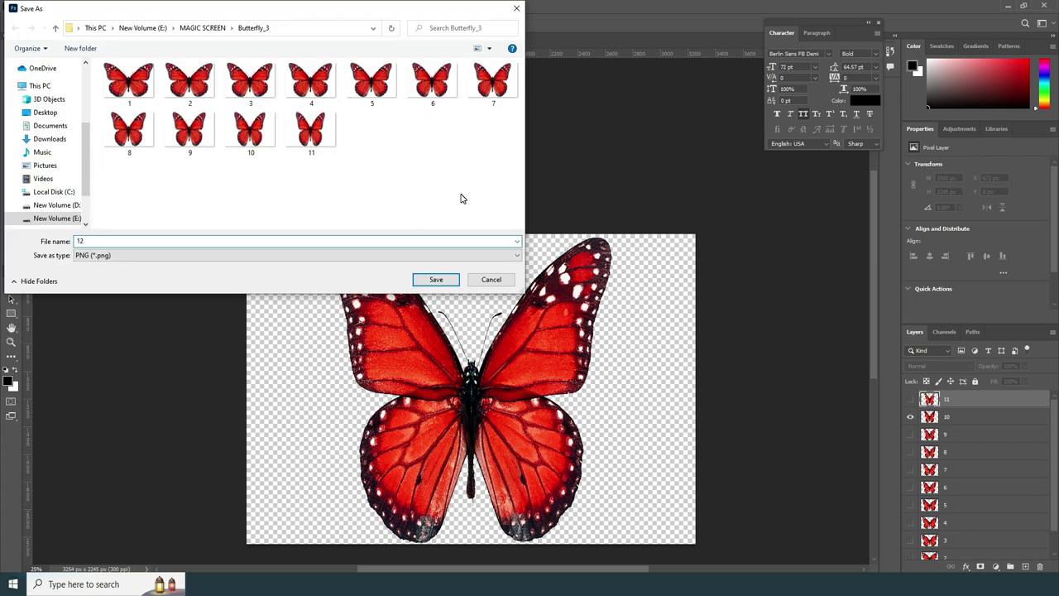
key(Return)
alt+click(910, 433)
click(24, 6)
click(72, 177)
click(186, 177)
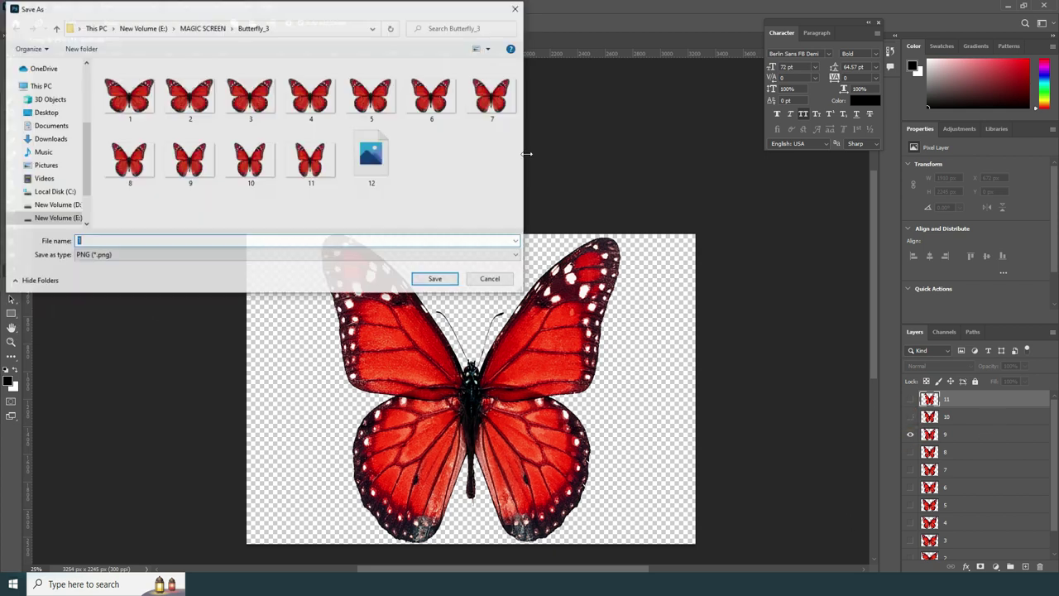
text(13)
key(Return)
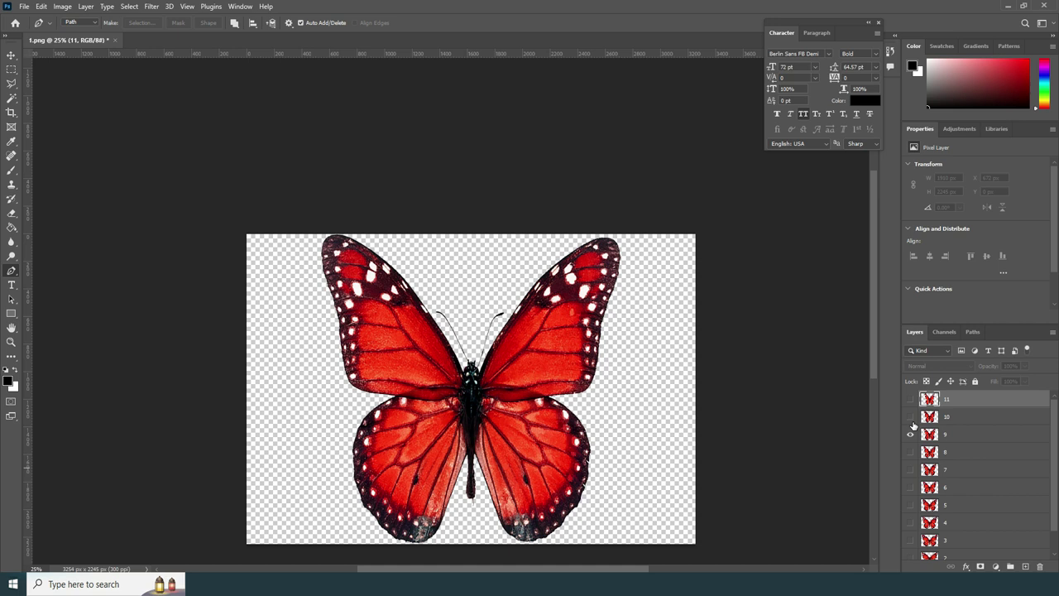
- Export layer 8 and the next layer back as PNG frames, the second named 15
alt+click(910, 452)
click(24, 5)
click(56, 143)
text(8)
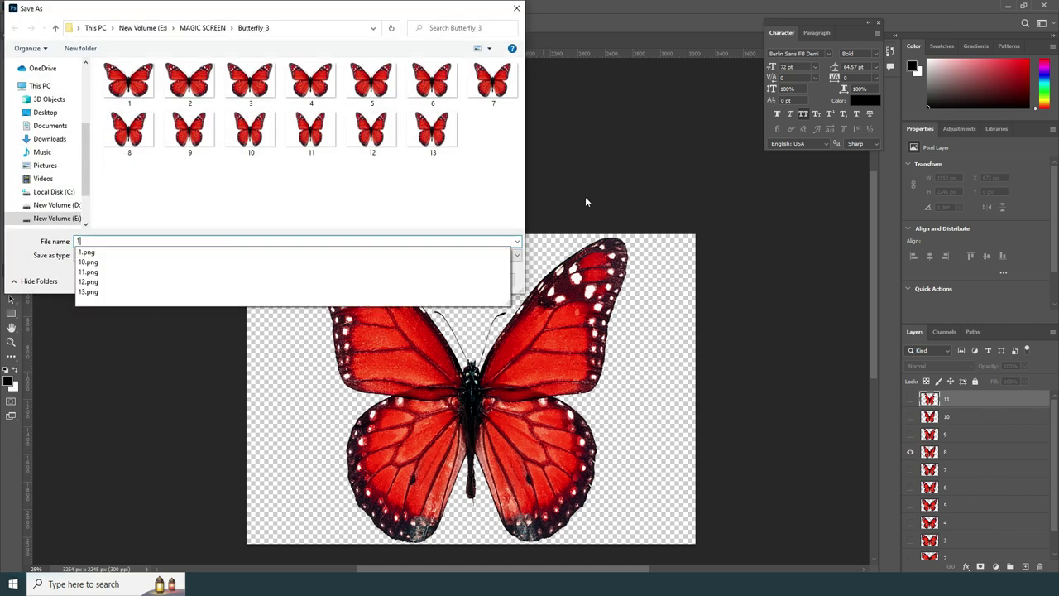
key(Return)
alt+click(910, 470)
click(24, 6)
click(56, 142)
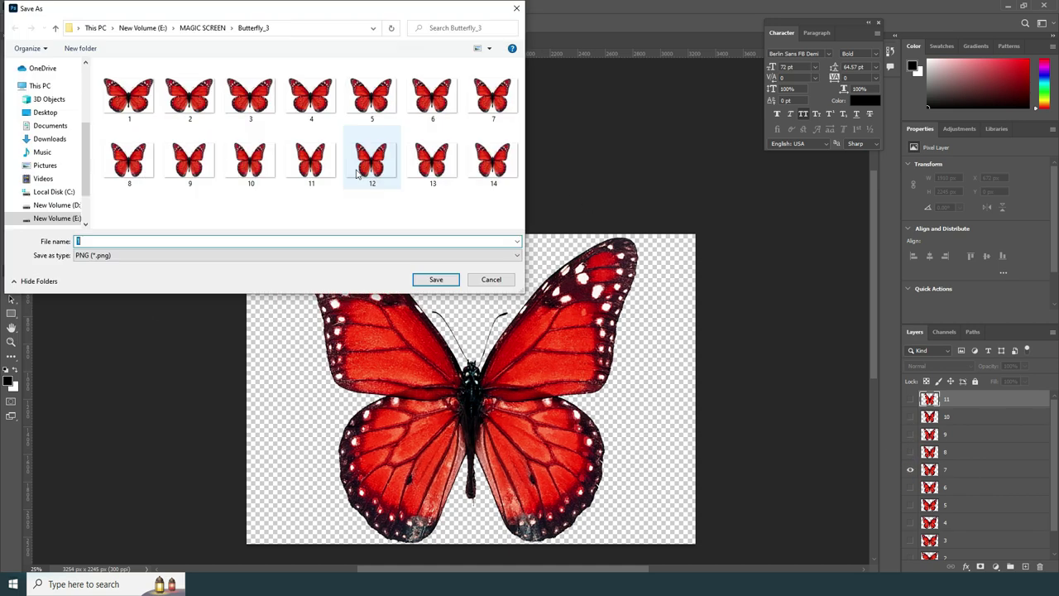
text(15)
key(Return)
- Save the next two return-flap layers as PNG frames, starting with 16
alt+click(910, 487)
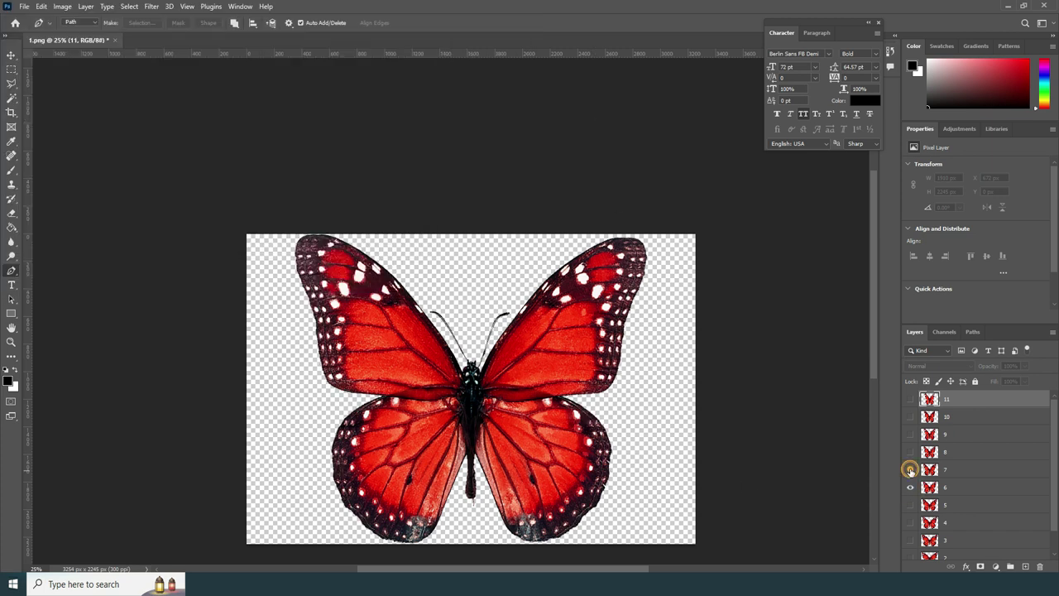
click(24, 6)
click(56, 142)
text(16)
key(Return)
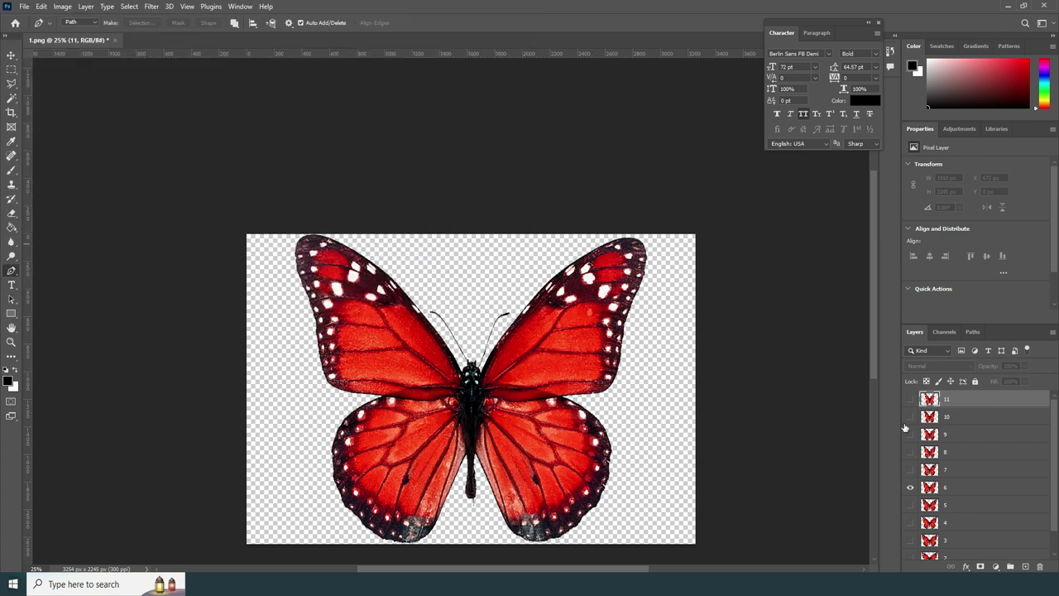
alt+click(910, 505)
click(24, 6)
click(41, 139)
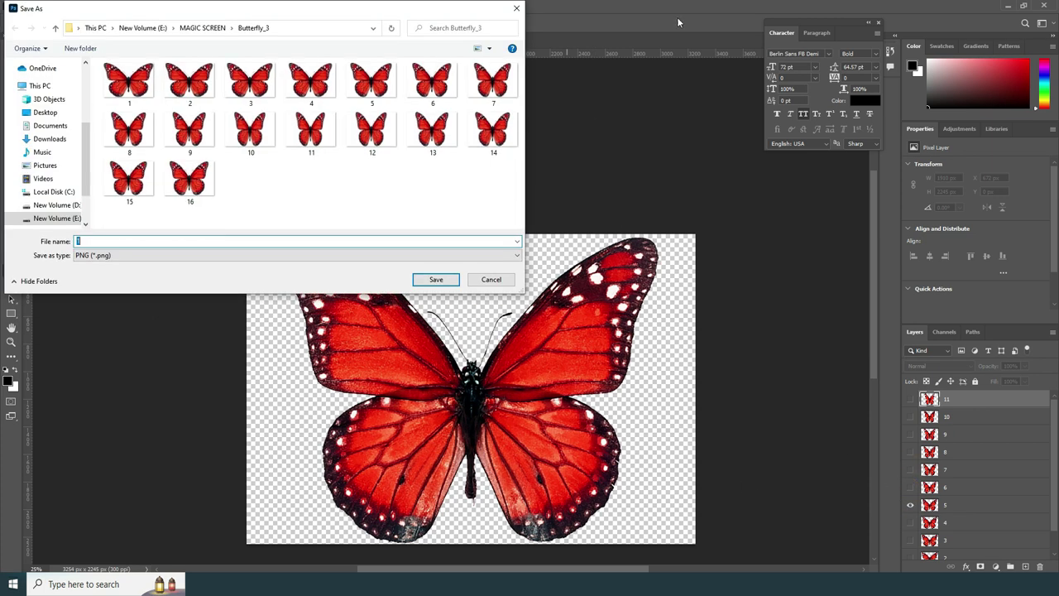
text(15)
key(Return)
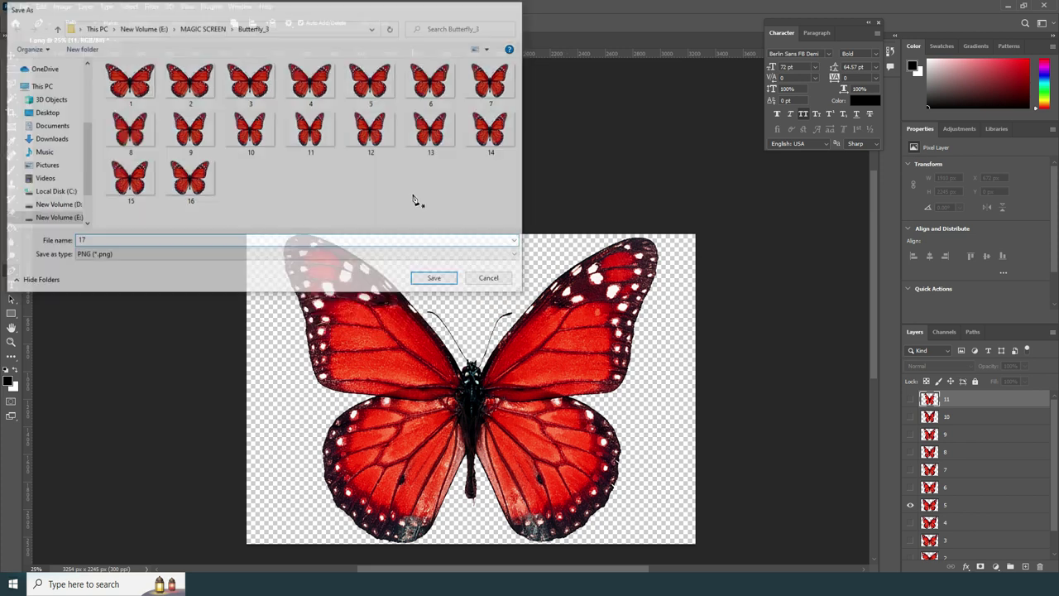
- Quick-export the next butterfly layer as PNG frame 18
scroll(952, 472, down, 1)
alt+click(910, 497)
click(24, 6)
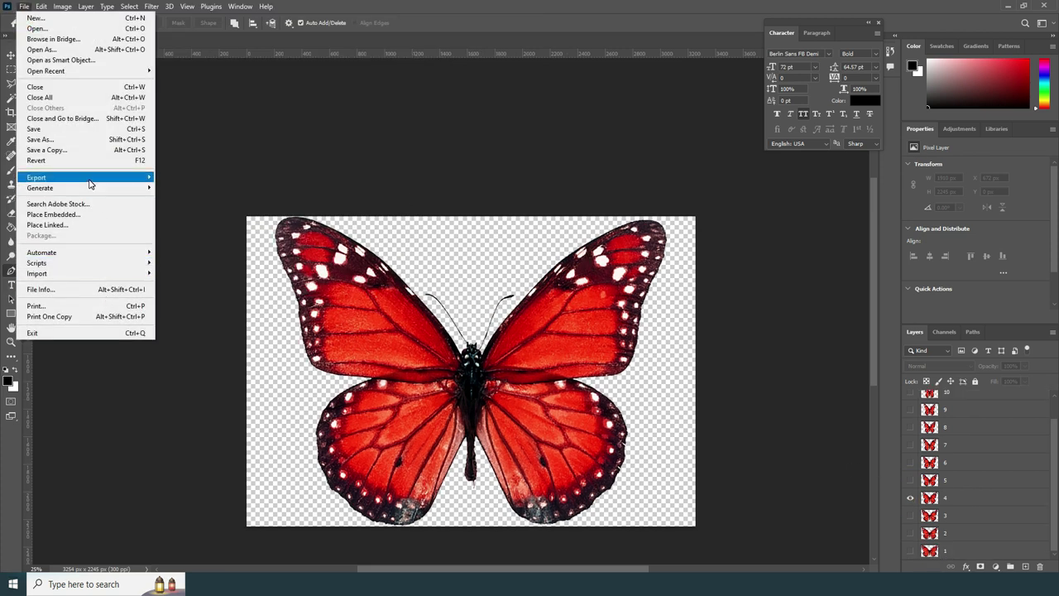
mouse_move(41, 173)
click(170, 178)
text(18)
key(Return)
- Export the final two layers, ending with layer 2 as PNG frame 20
alt+click(910, 515)
click(24, 6)
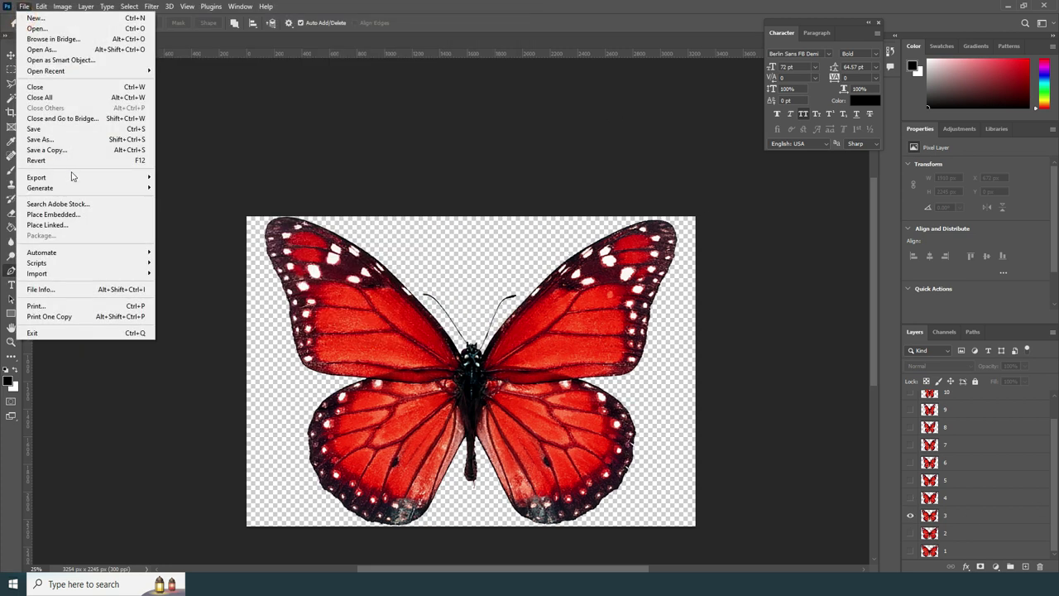
mouse_move(72, 176)
click(170, 177)
text(1)
key(Return)
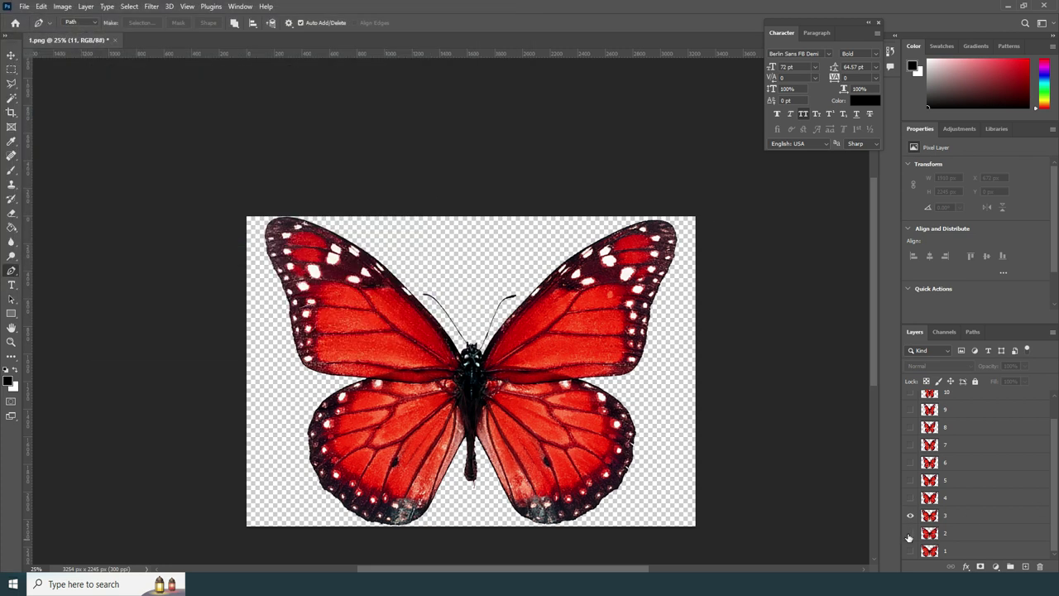
alt+click(910, 533)
click(24, 6)
mouse_move(72, 175)
click(171, 175)
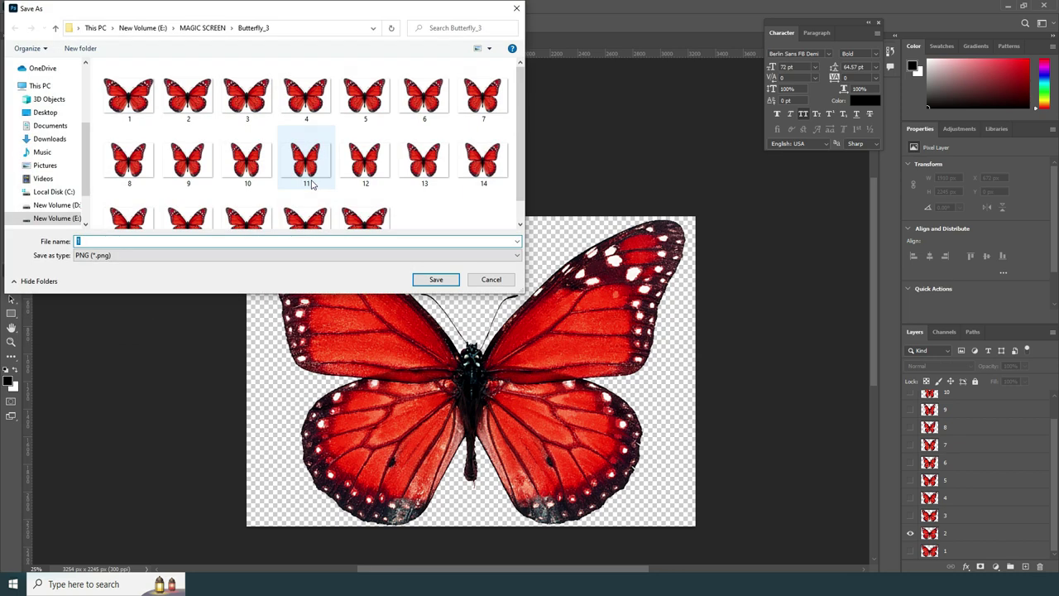
text(20)
key(Return)
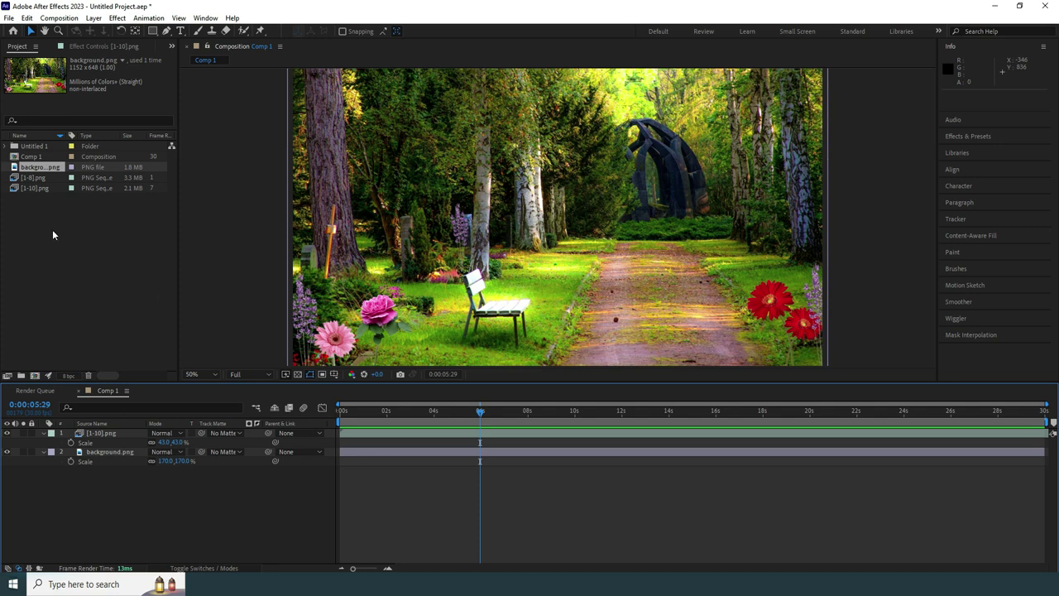
- Delete the [1-8].png footage and import the [1-20].png sequence from the Butterfly folder
click(51, 179)
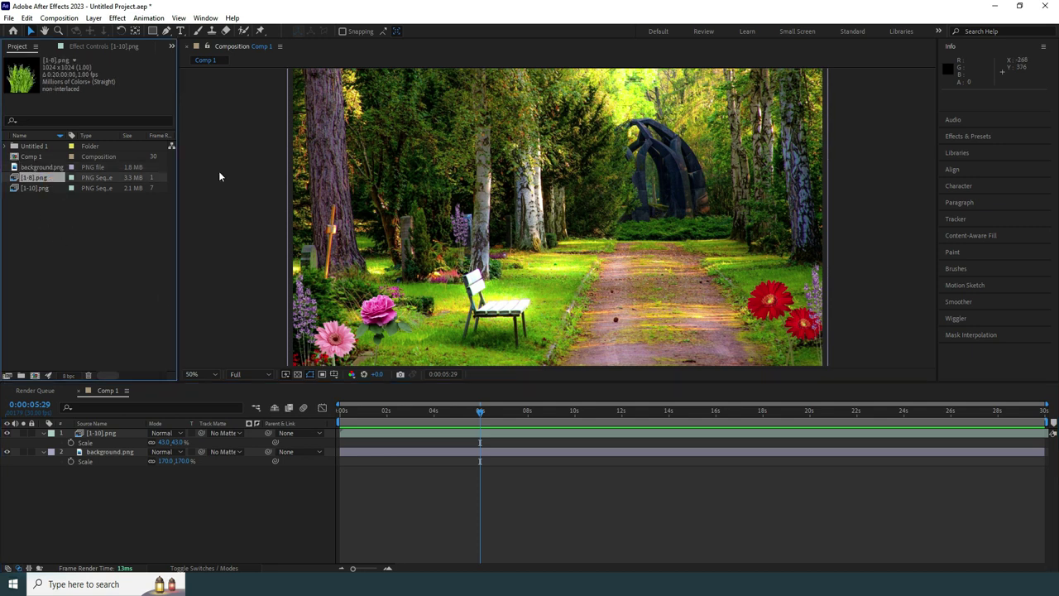
key(Delete)
right_click(58, 226)
mouse_move(87, 281)
click(239, 284)
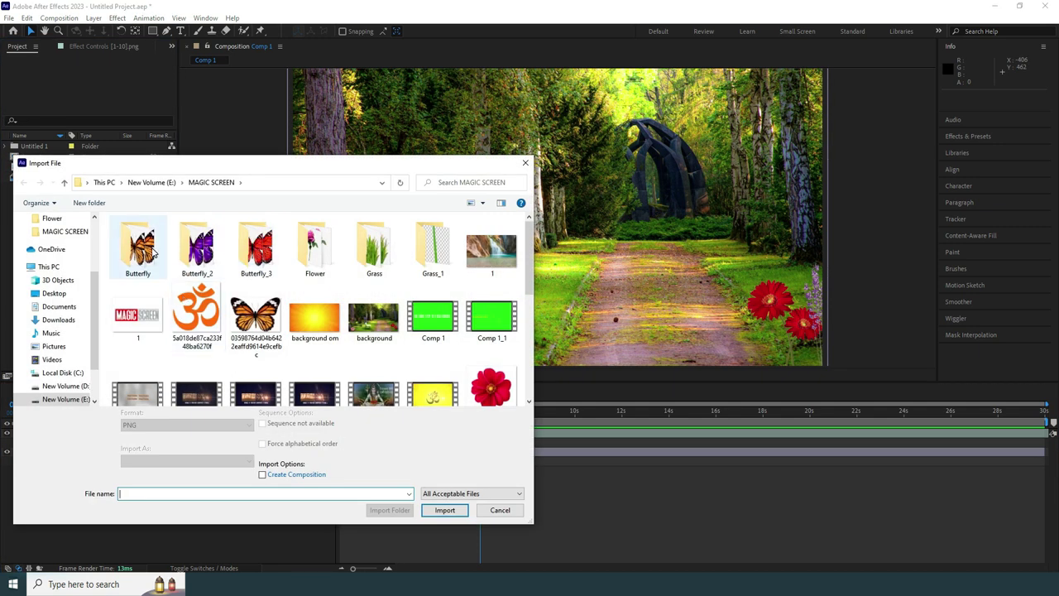
double_click(215, 235)
click(140, 248)
click(443, 502)
- Add [1-20].png to Comp 1 and set its footage interpretation to loop 150 times
drag(35, 177, 257, 435)
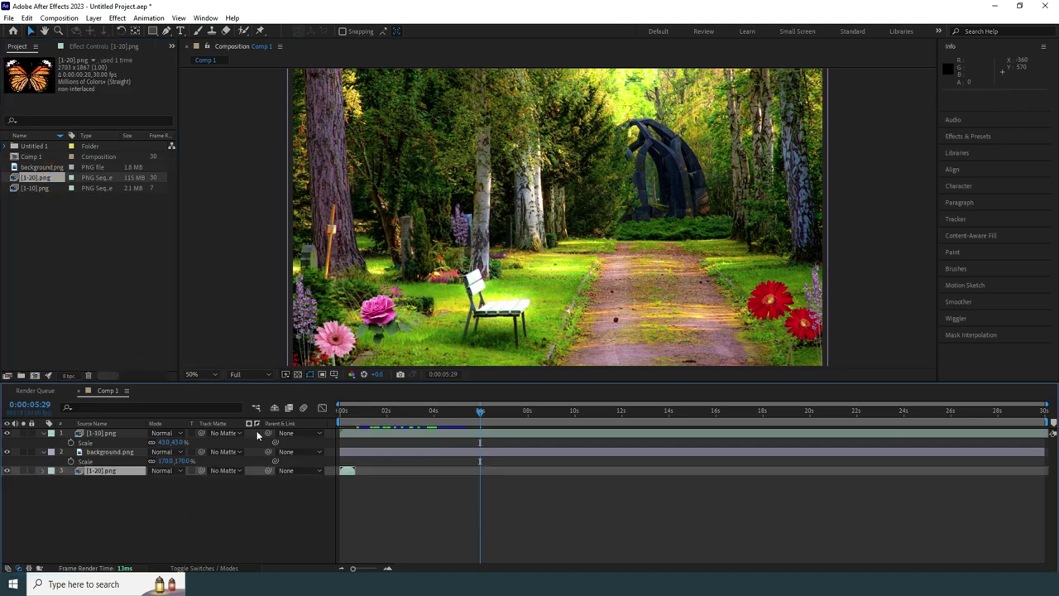
right_click(61, 182)
mouse_move(133, 263)
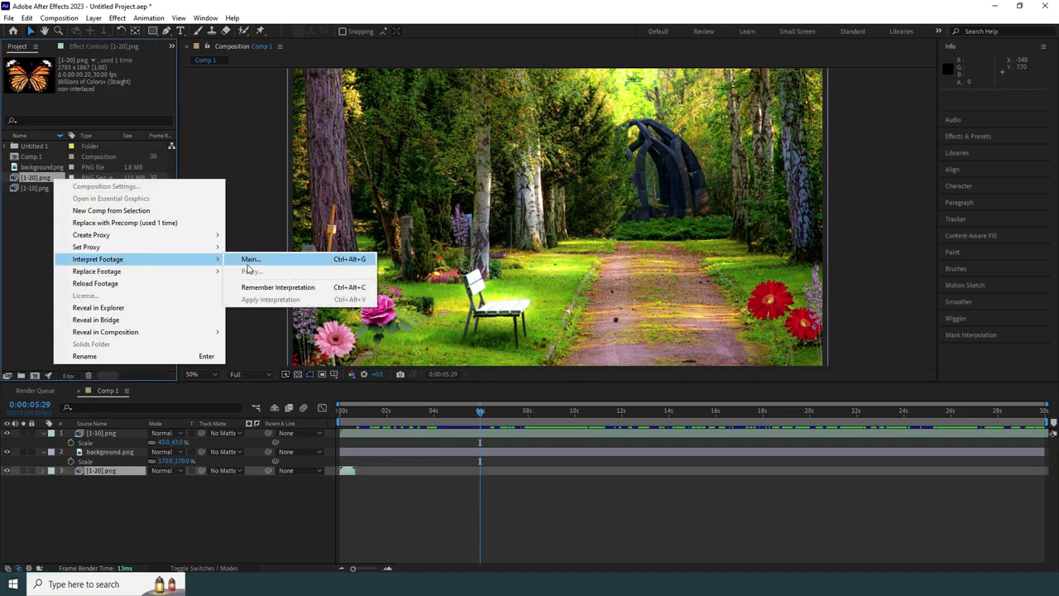
click(246, 262)
text(150)
key(Return)
- Move the butterfly layer to the top, scale it to 7%, and scrub to preview the flapping
key(Home)
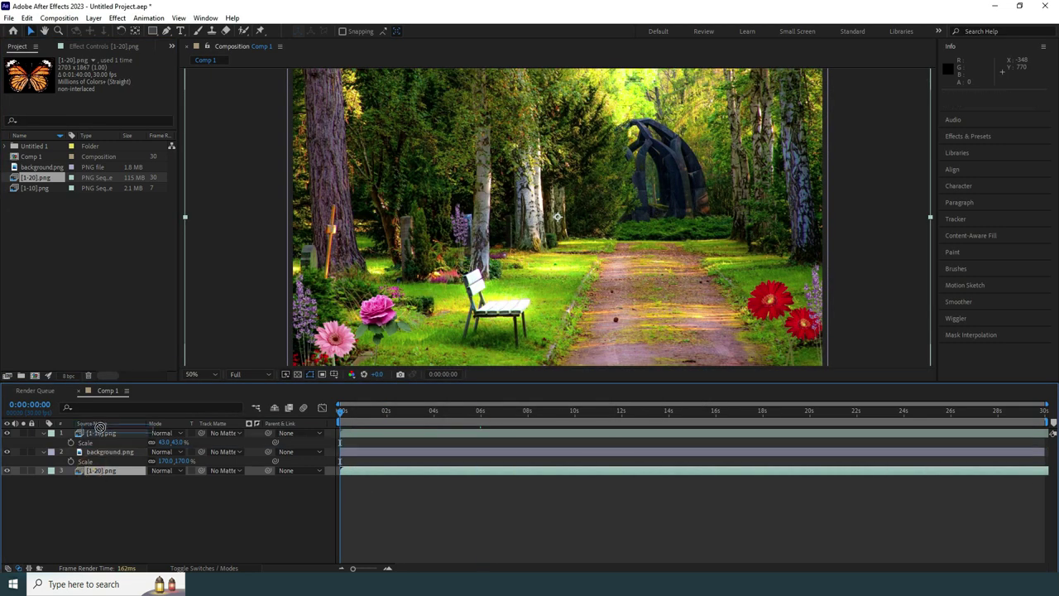
drag(99, 427, 99, 429)
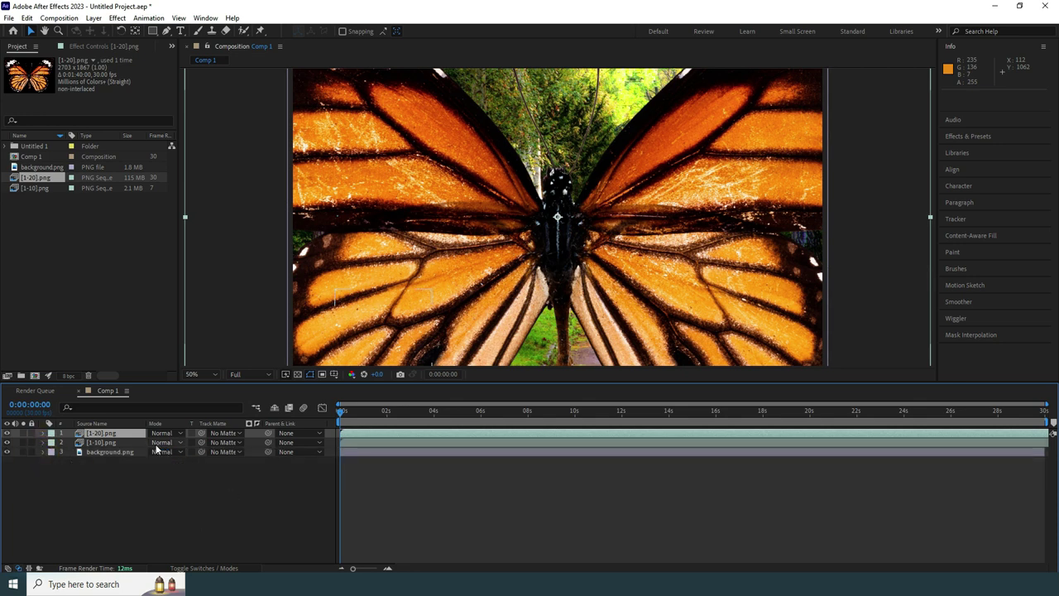
key(s)
drag(164, 443, 112, 444)
click(355, 411)
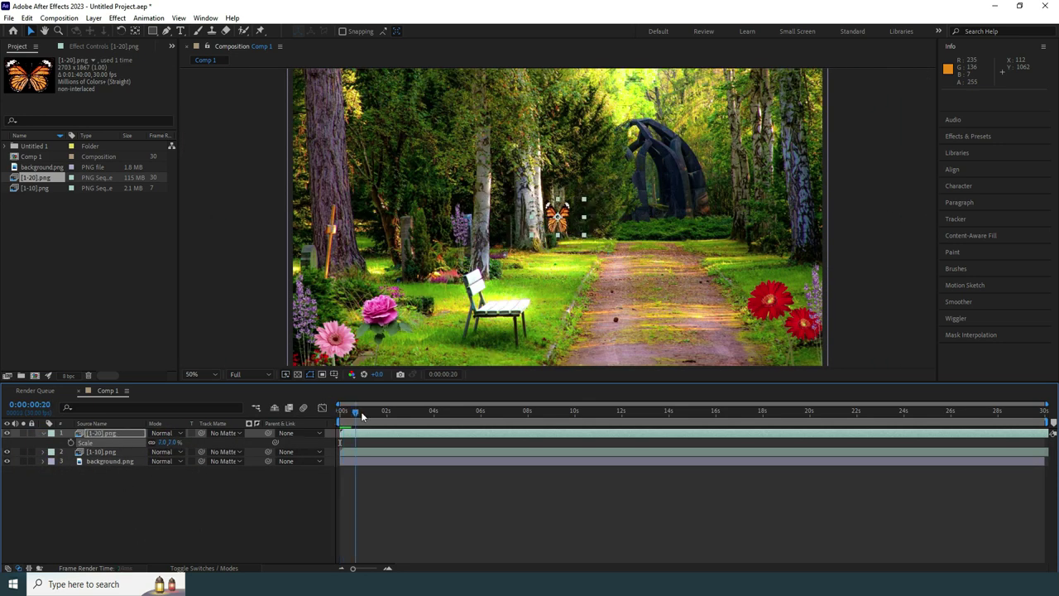
drag(361, 416, 707, 453)
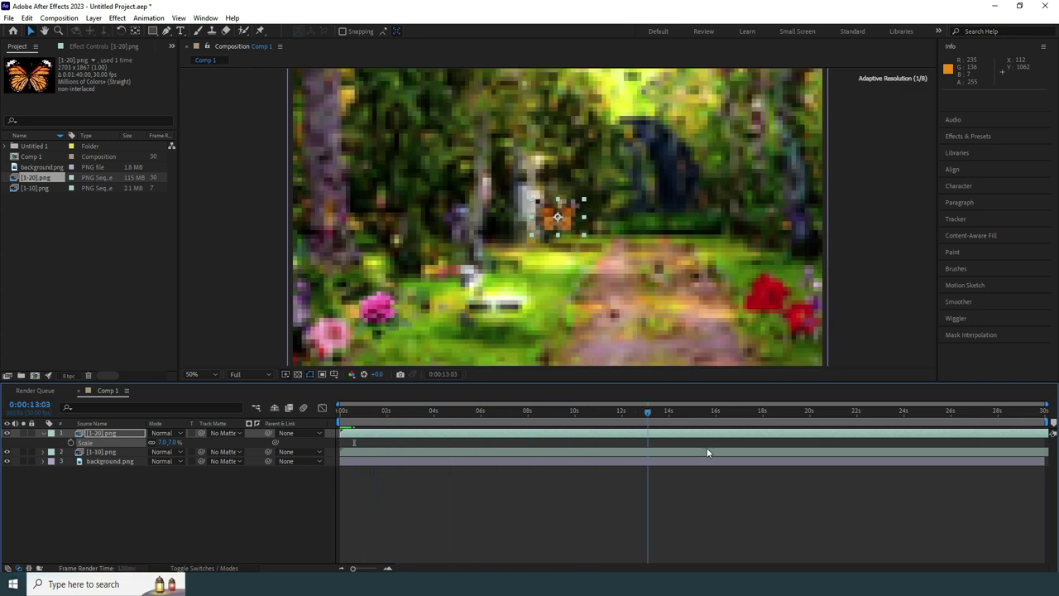
drag(425, 411, 341, 411)
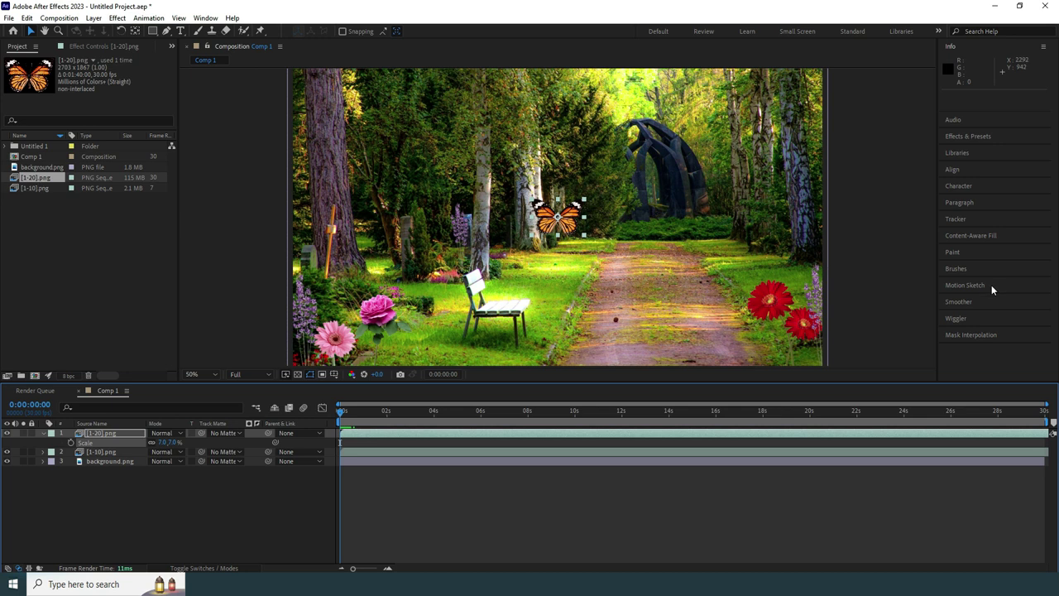
- Motion-sketch a winding butterfly path: across, along the bottom, up the right, and back left
click(205, 17)
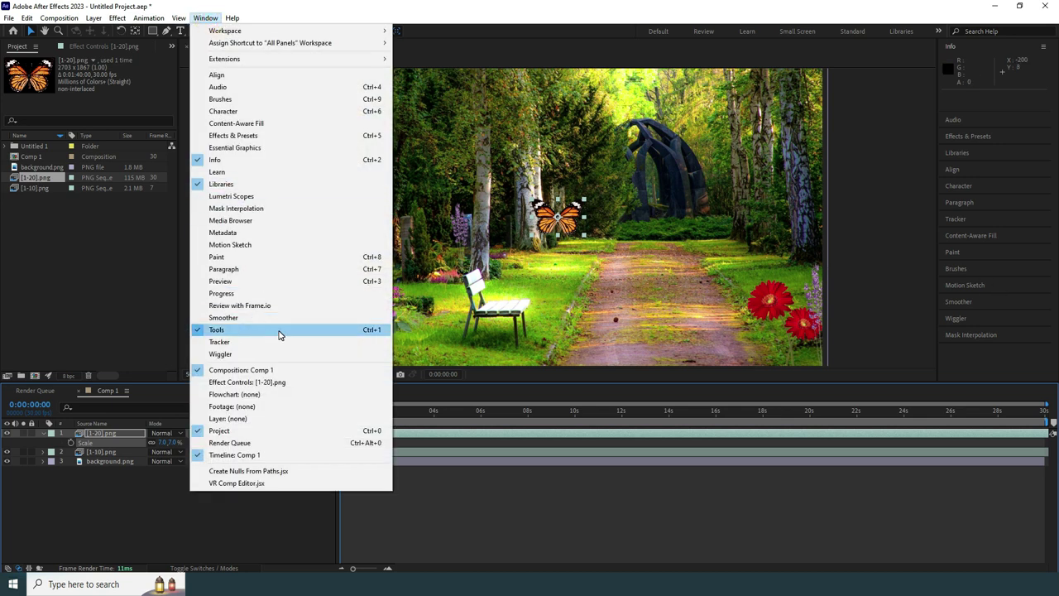
click(235, 244)
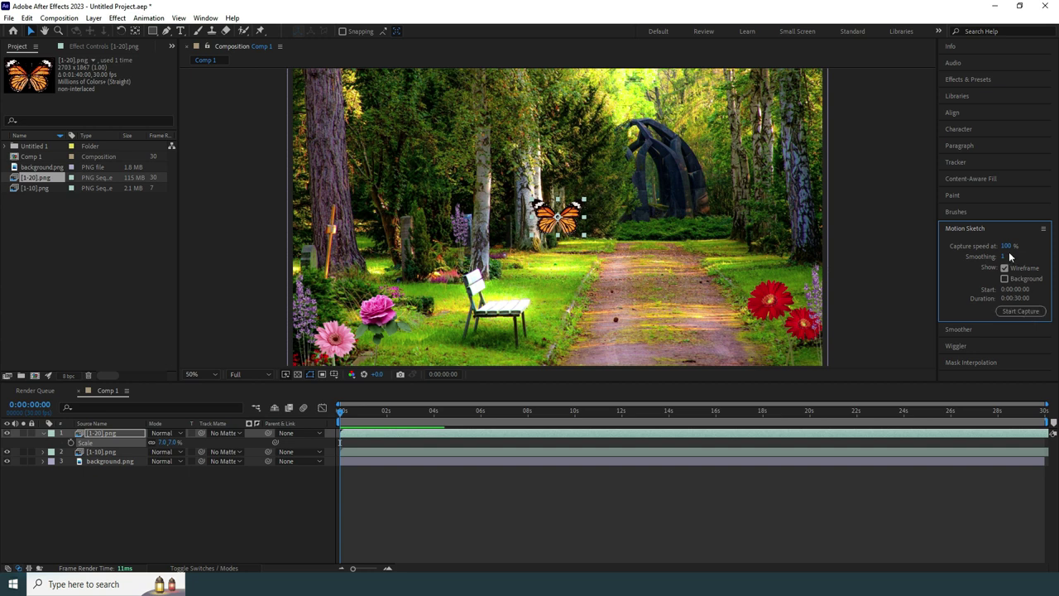
click(1022, 313)
drag(386, 310, 620, 255)
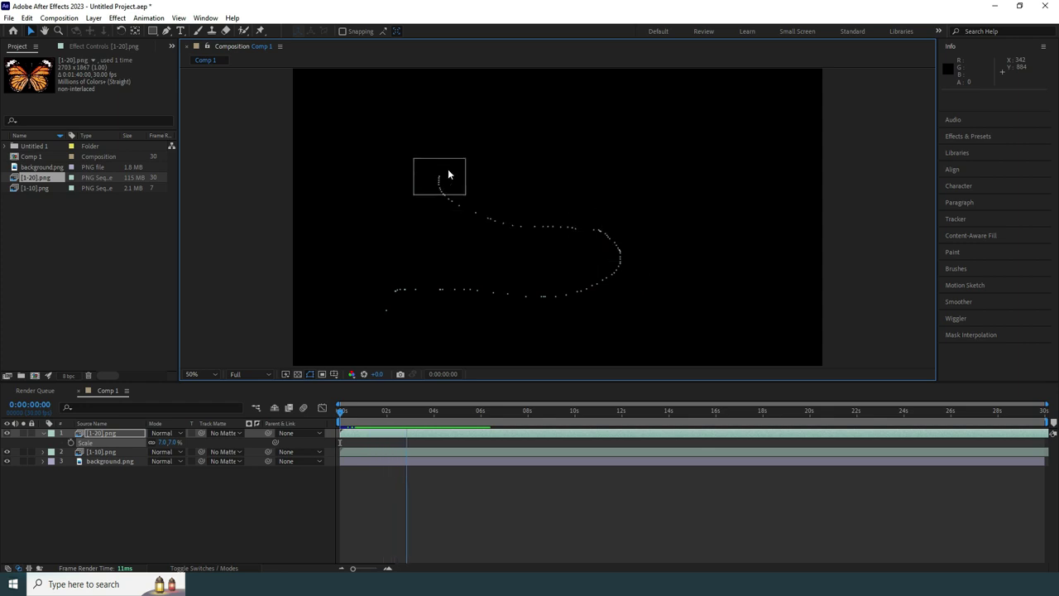
drag(651, 329, 366, 327)
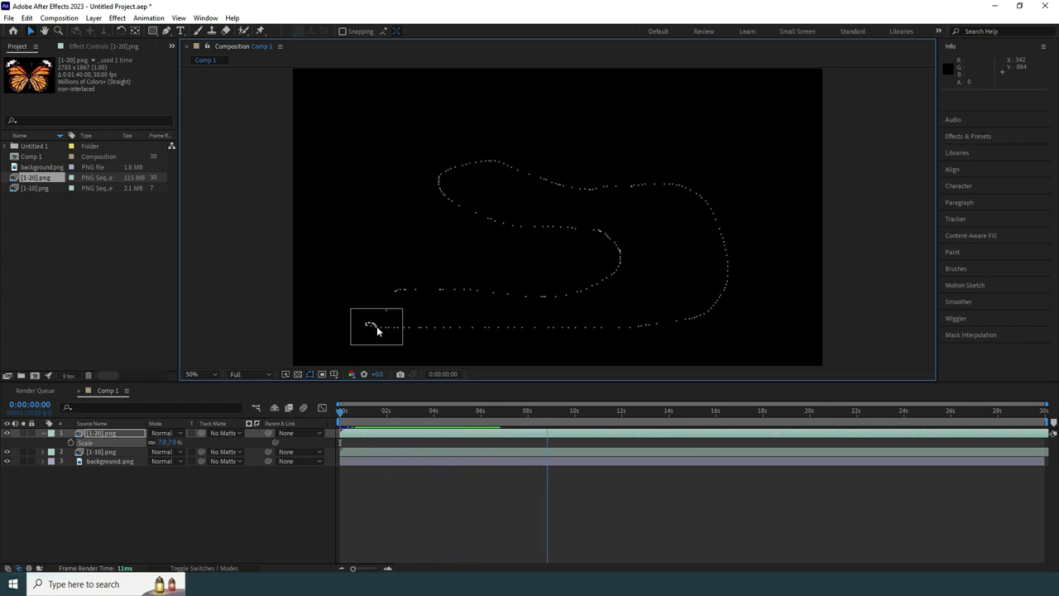
drag(768, 332, 588, 187)
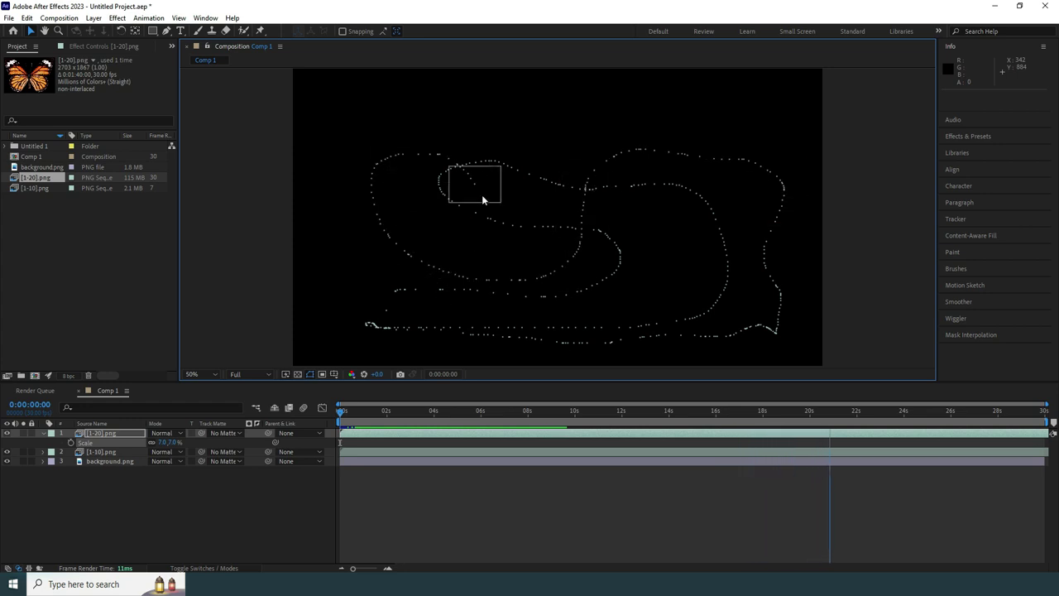
mouse_move(596, 151)
mouse_down()
mouse_move(603, 249)
mouse_move(348, 232)
mouse_up()
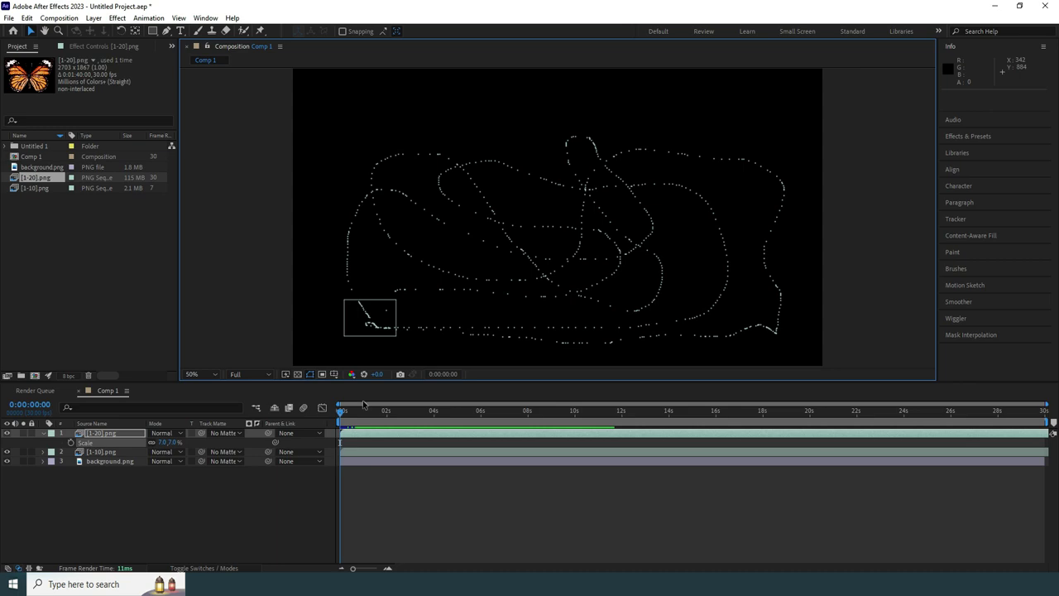
- Play back the orange butterfly's sketched flight to check its path
double_click(497, 352)
click(295, 46)
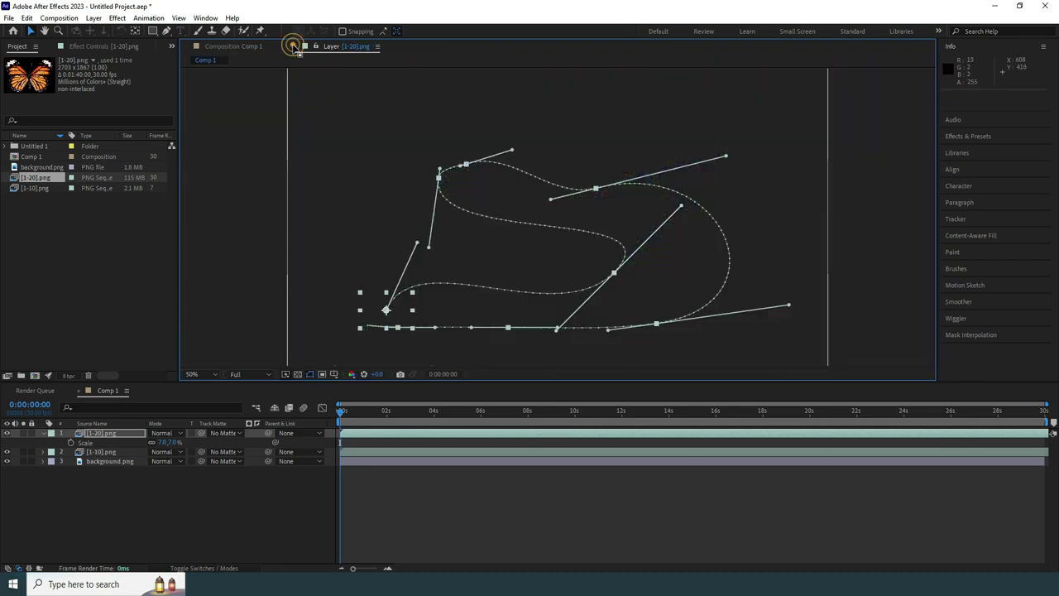
key(space)
drag(451, 437, 901, 511)
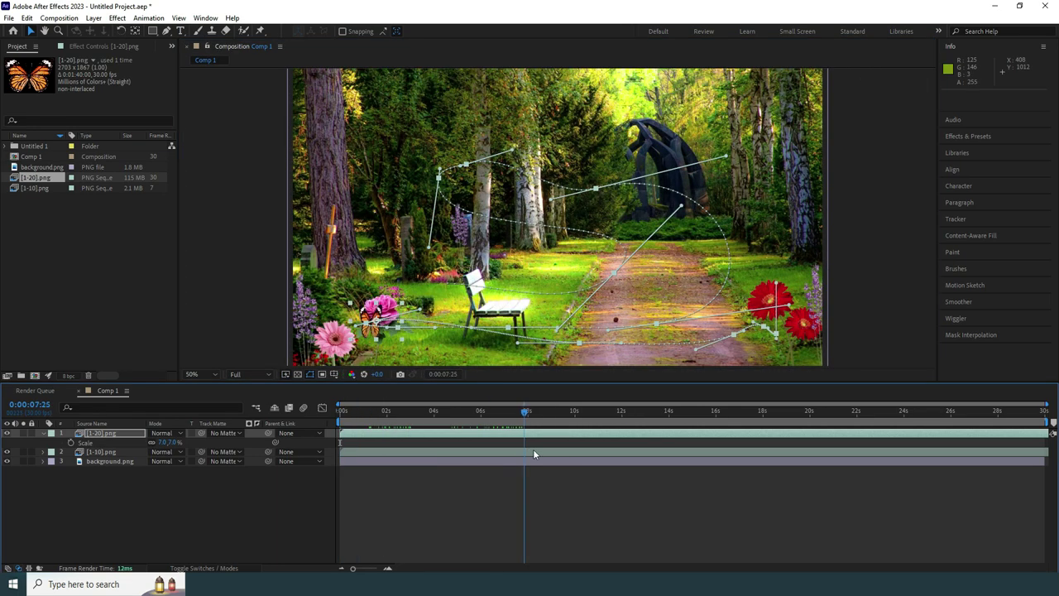
key(space)
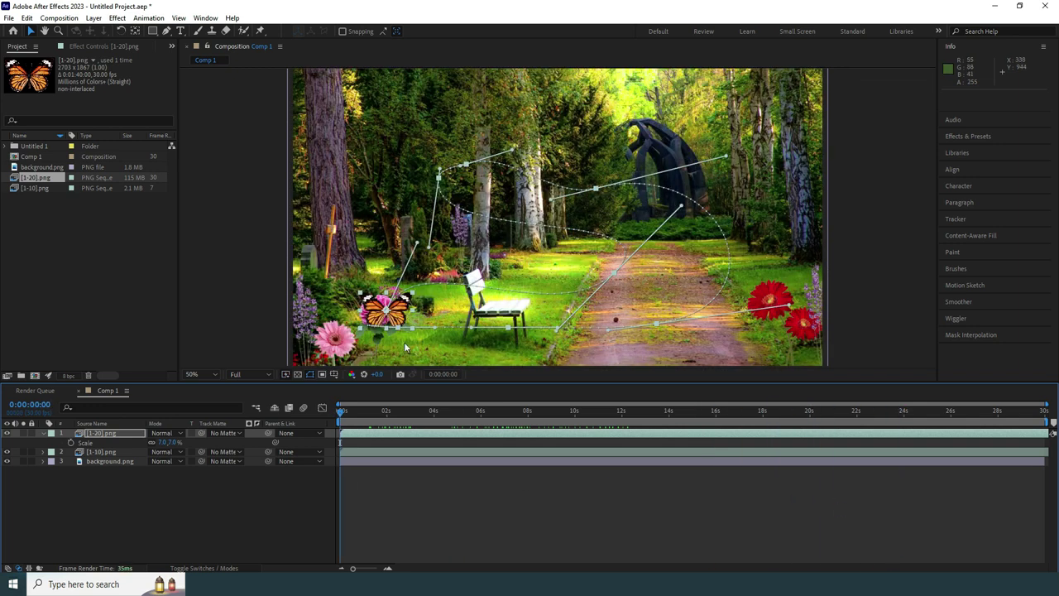
- Auto-orient the orange butterfly along its path and rotate it 89° to face forward
click(94, 17)
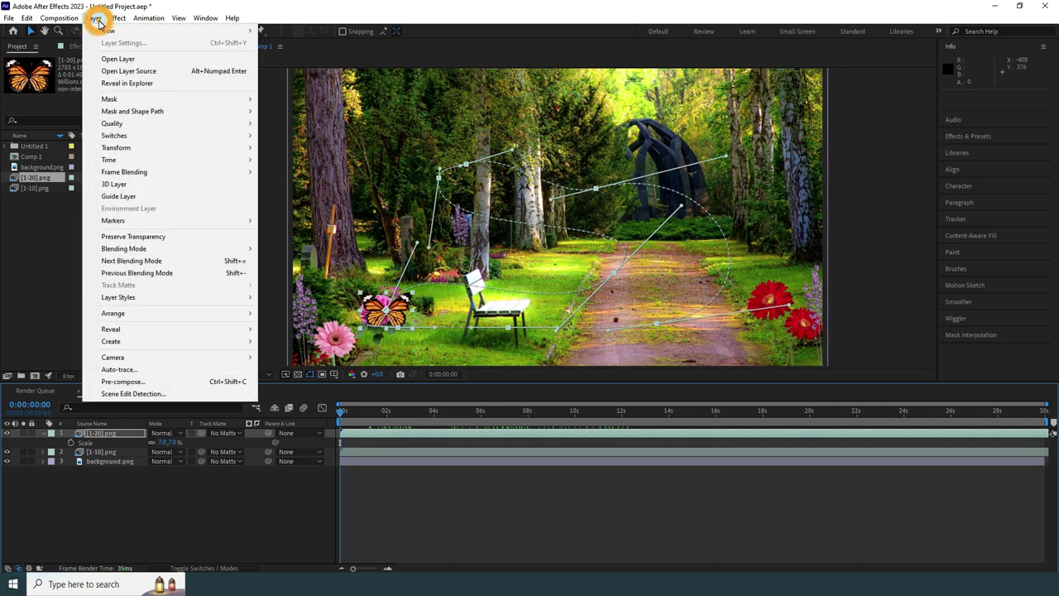
mouse_move(150, 148)
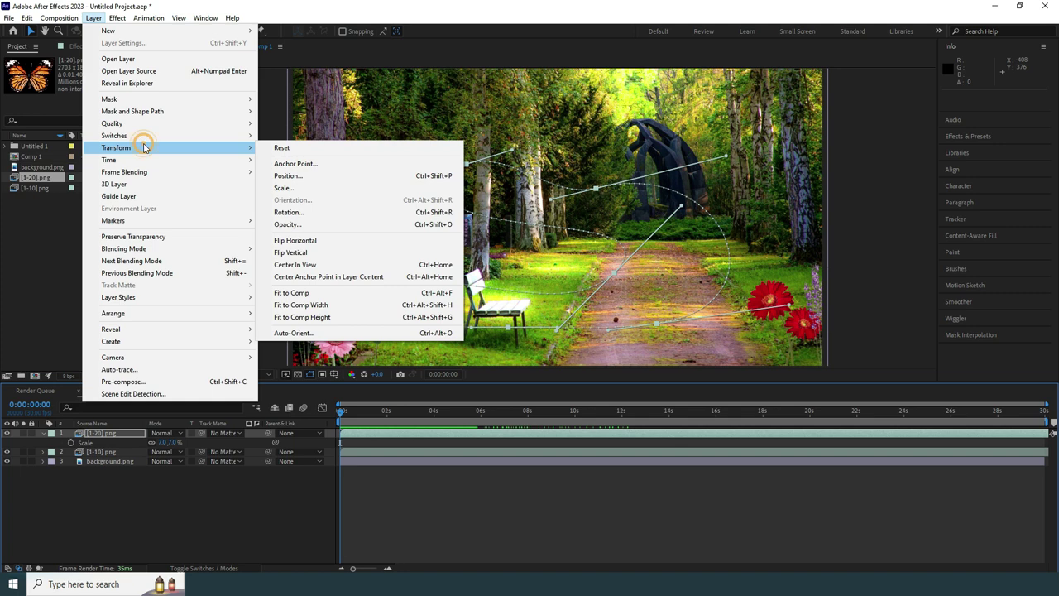
click(314, 333)
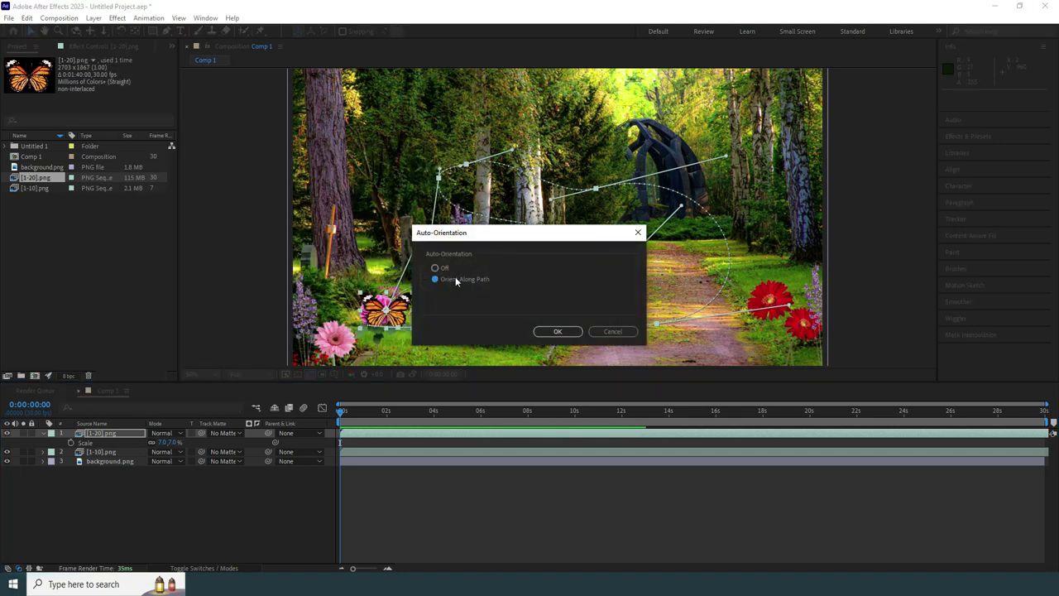
click(558, 331)
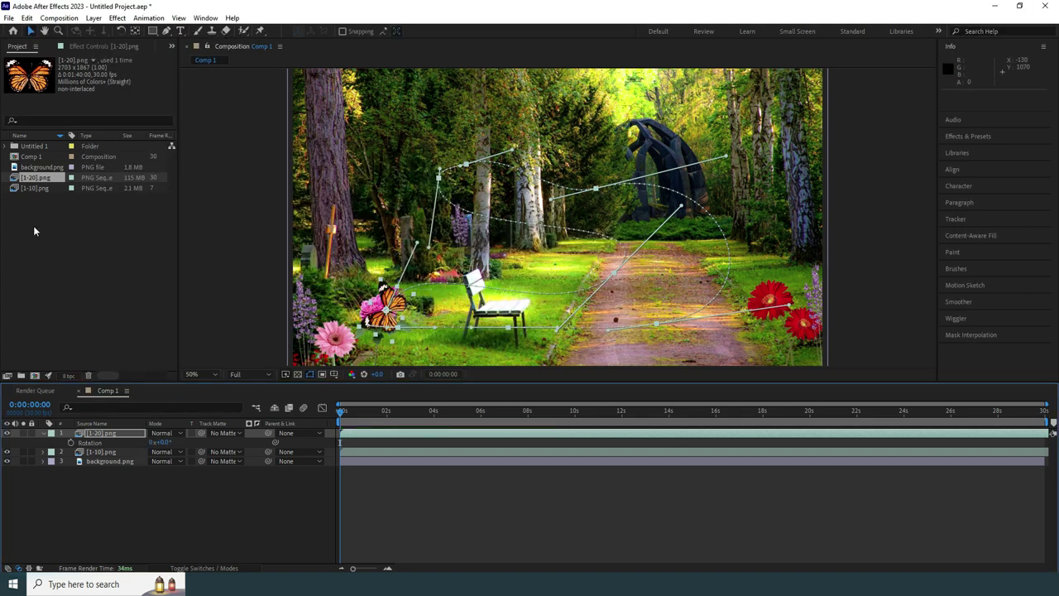
drag(154, 442, 217, 444)
- Reposition the orange butterfly down-left near the flowers and preview the corrected flight
mouse_move(341, 411)
mouse_down()
mouse_move(949, 441)
mouse_move(1052, 493)
mouse_up()
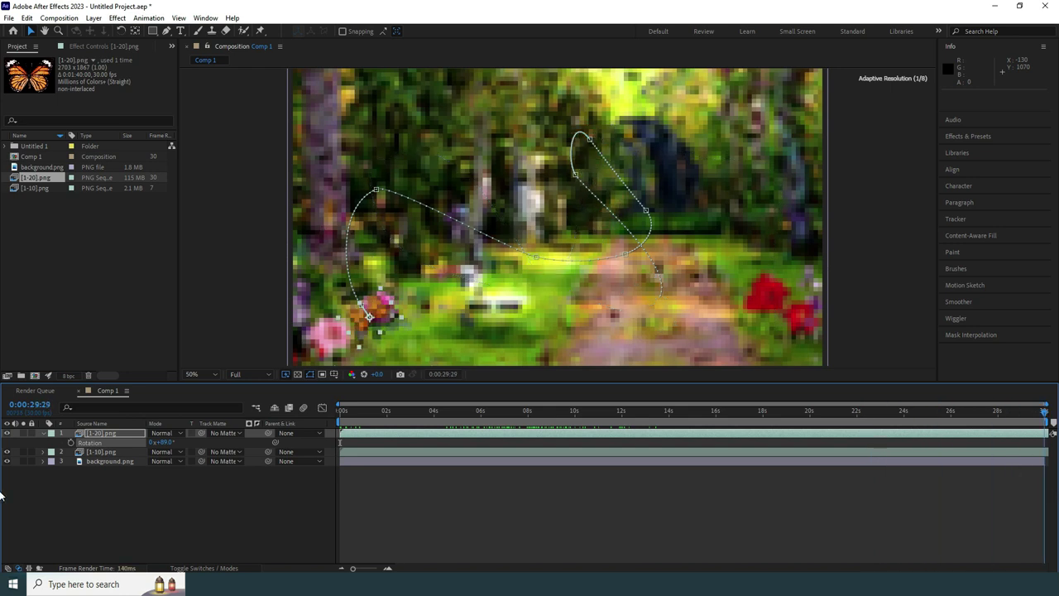
drag(370, 308, 397, 260)
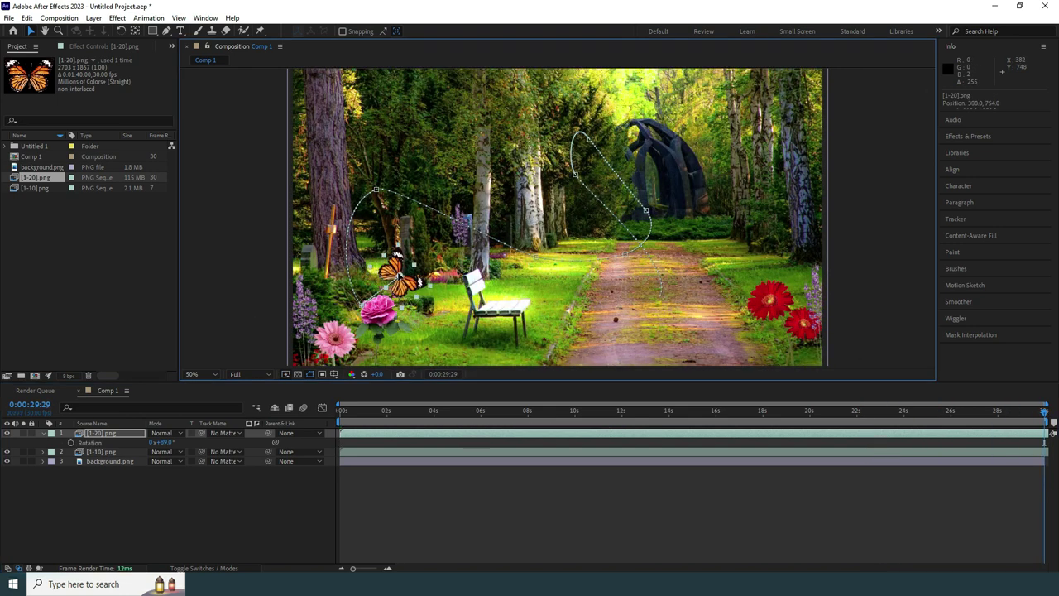
mouse_move(371, 411)
mouse_down()
mouse_move(778, 340)
mouse_move(770, 309)
mouse_up()
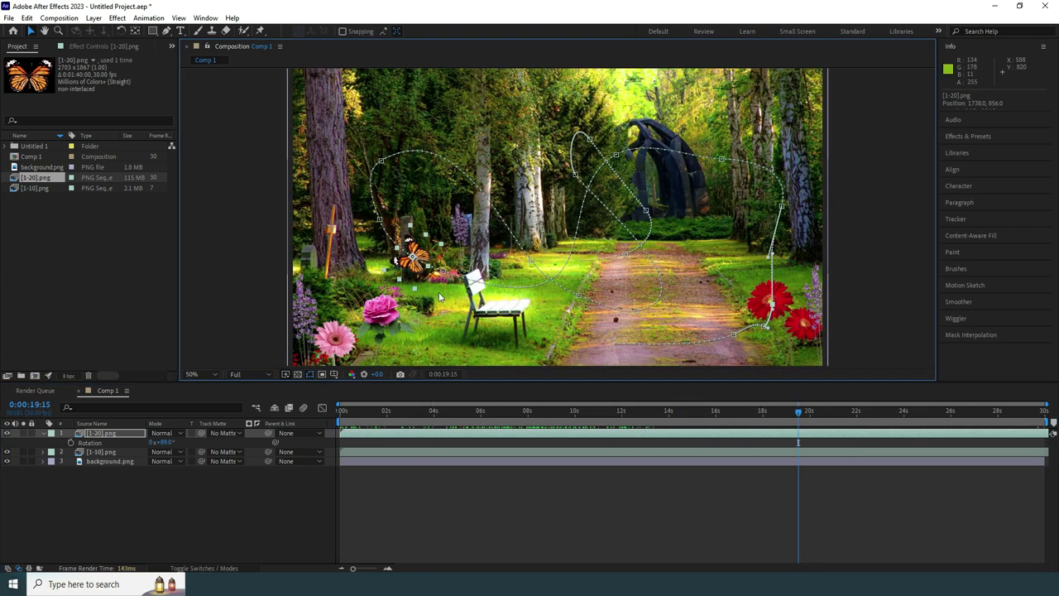
mouse_move(538, 411)
mouse_down()
mouse_move(401, 416)
mouse_move(735, 452)
mouse_move(1049, 529)
mouse_up()
mouse_move(409, 257)
mouse_down()
mouse_move(366, 292)
mouse_move(368, 319)
mouse_up()
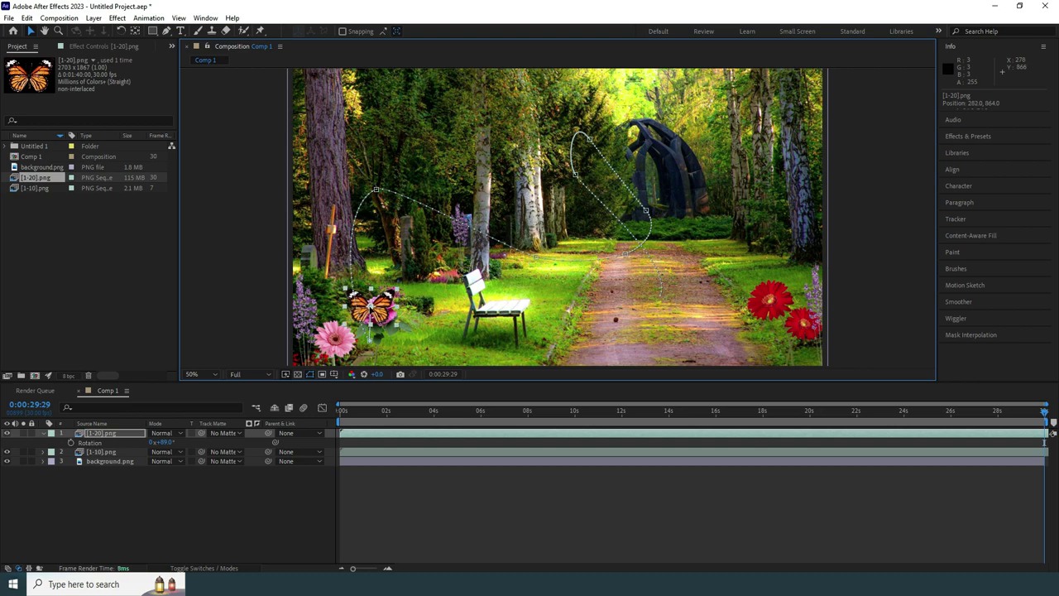
mouse_move(1043, 420)
mouse_down()
mouse_move(899, 448)
mouse_move(357, 423)
mouse_move(1, 321)
mouse_up()
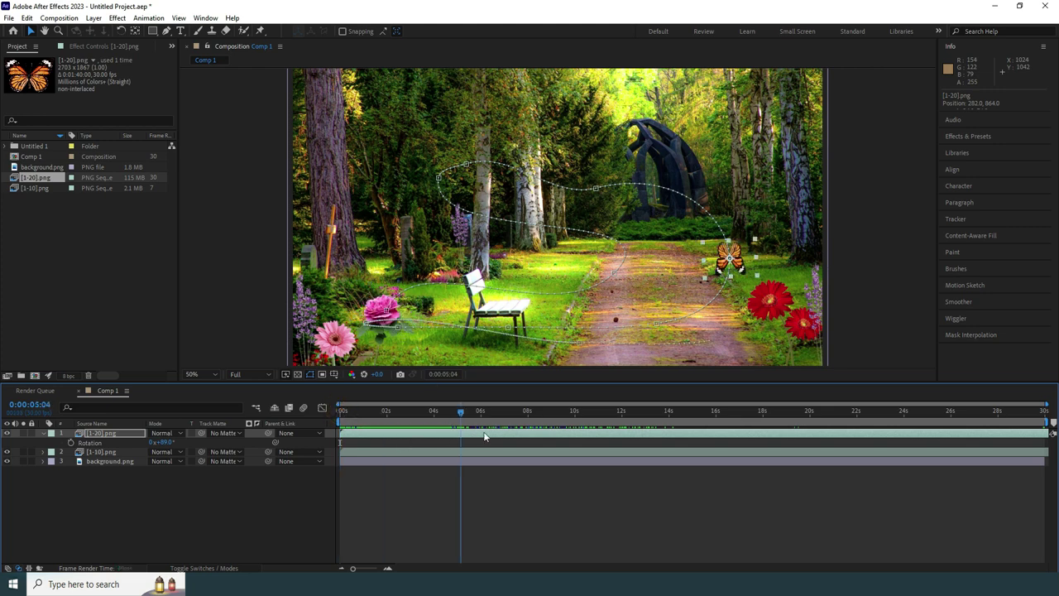
- Import the purple butterfly PNG sequence from the Butterfly_2 folder
right_click(72, 256)
mouse_move(133, 308)
click(228, 308)
double_click(196, 249)
click(138, 248)
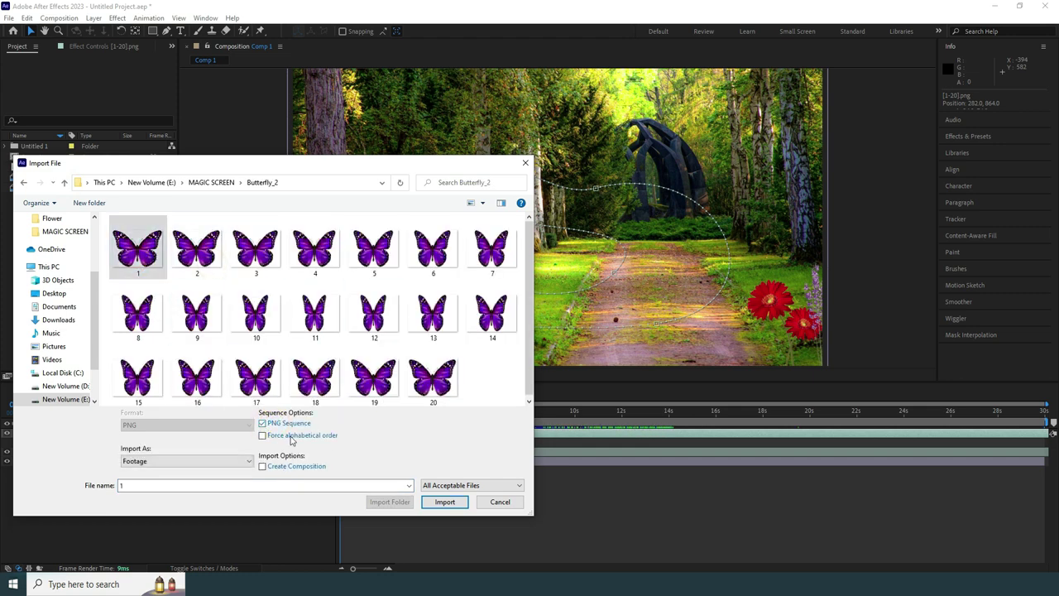
click(445, 501)
- Add the purple butterfly sequence to the comp and loop its footage 150 times
drag(112, 422, 214, 426)
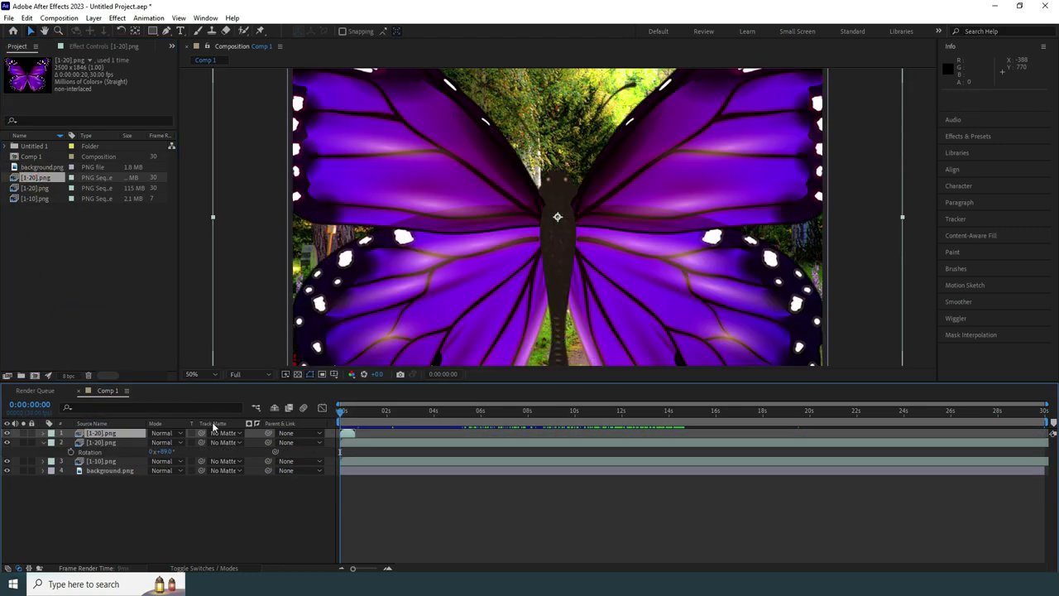
right_click(71, 175)
mouse_move(118, 270)
click(264, 267)
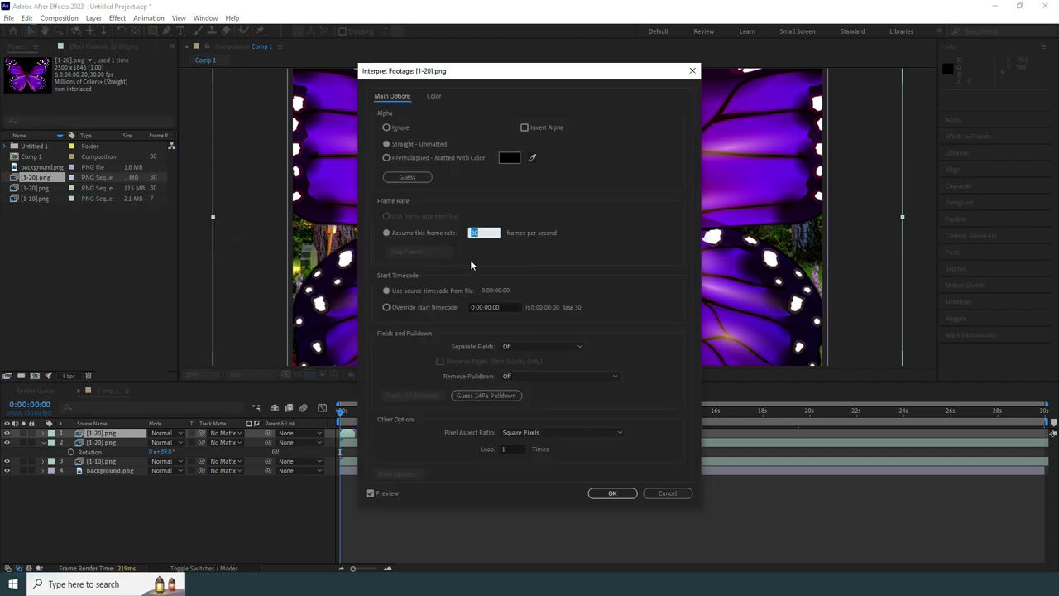
click(513, 447)
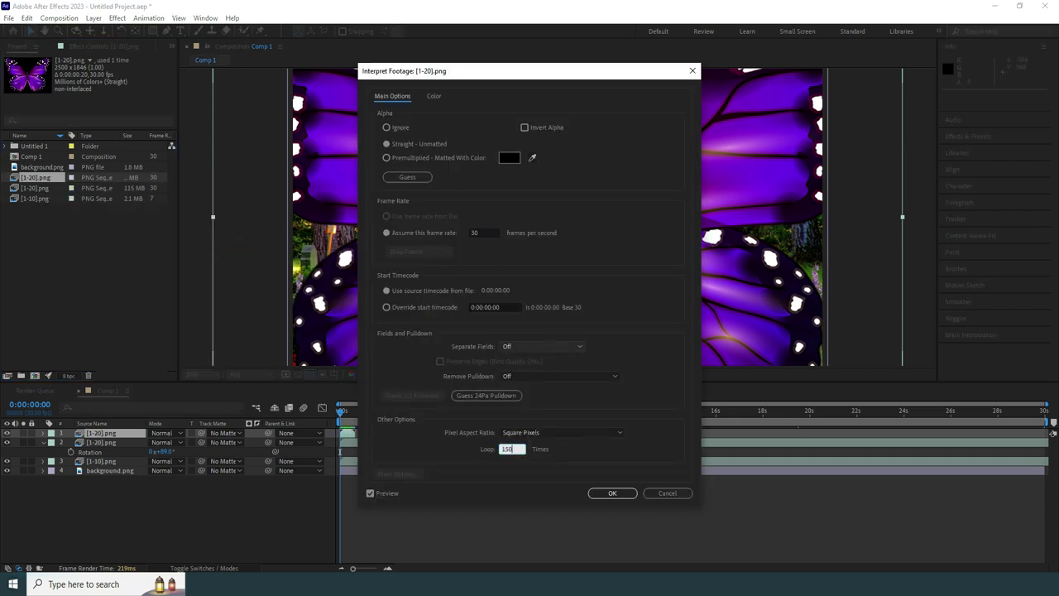
key(Return)
- Scale the purple butterfly layer to 70%
click(126, 443)
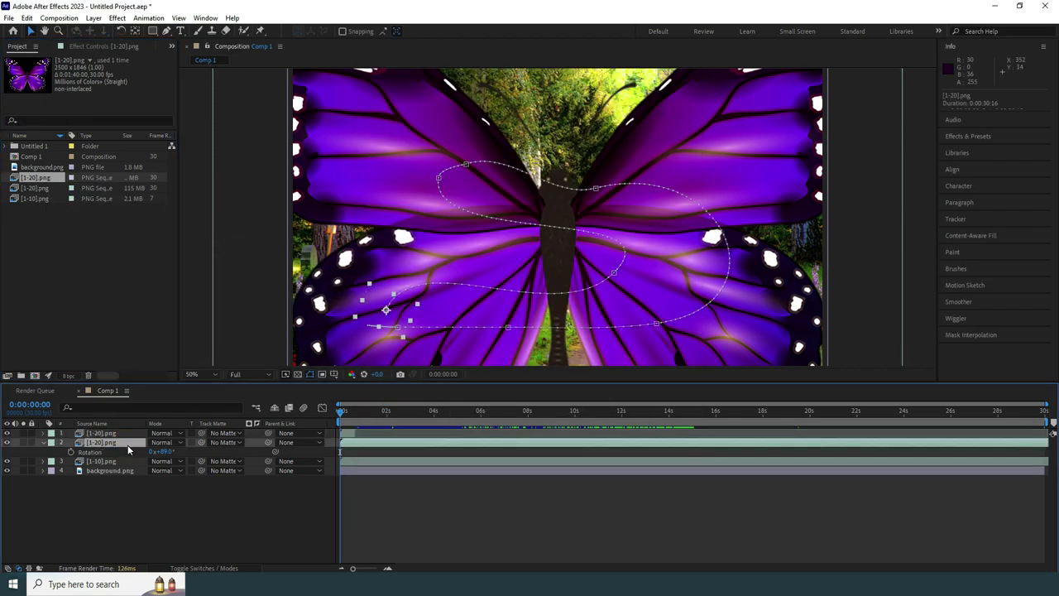
click(100, 433)
key(s)
drag(166, 442, 167, 451)
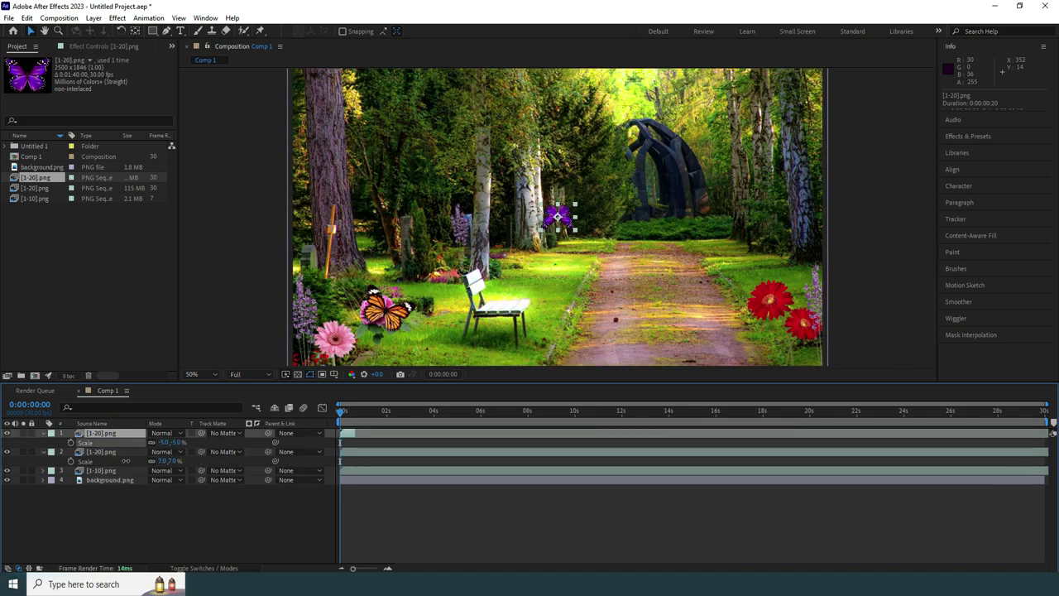
text(70)
key(Return)
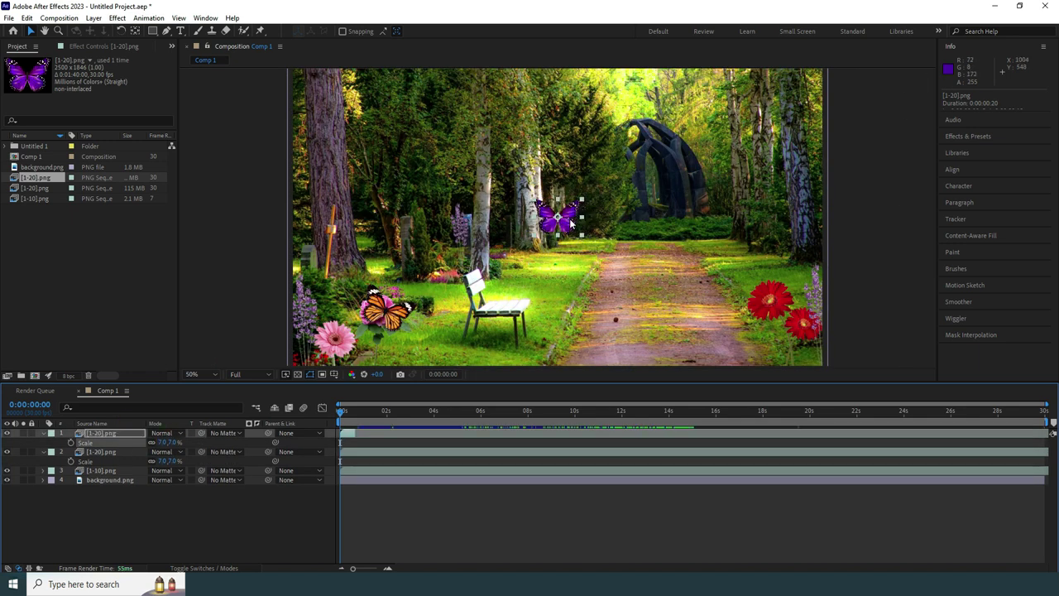
- Place the purple butterfly on the red flowers at the first frame
drag(378, 411, 550, 432)
key(Home)
drag(557, 217, 770, 297)
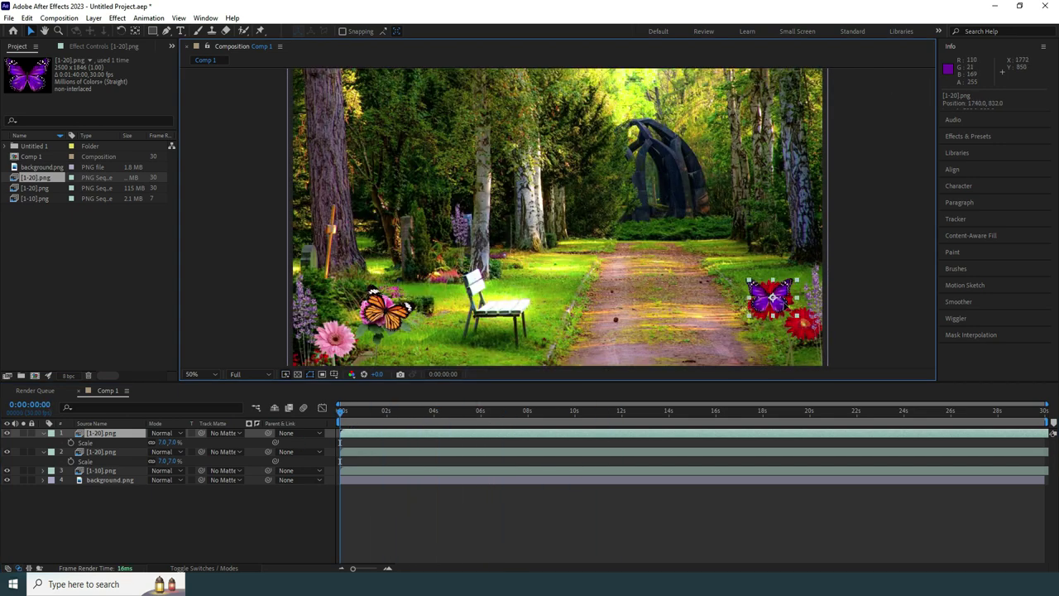
- Motion-sketch the purple butterfly's looping flight from the red flowers across the forest scene
click(967, 285)
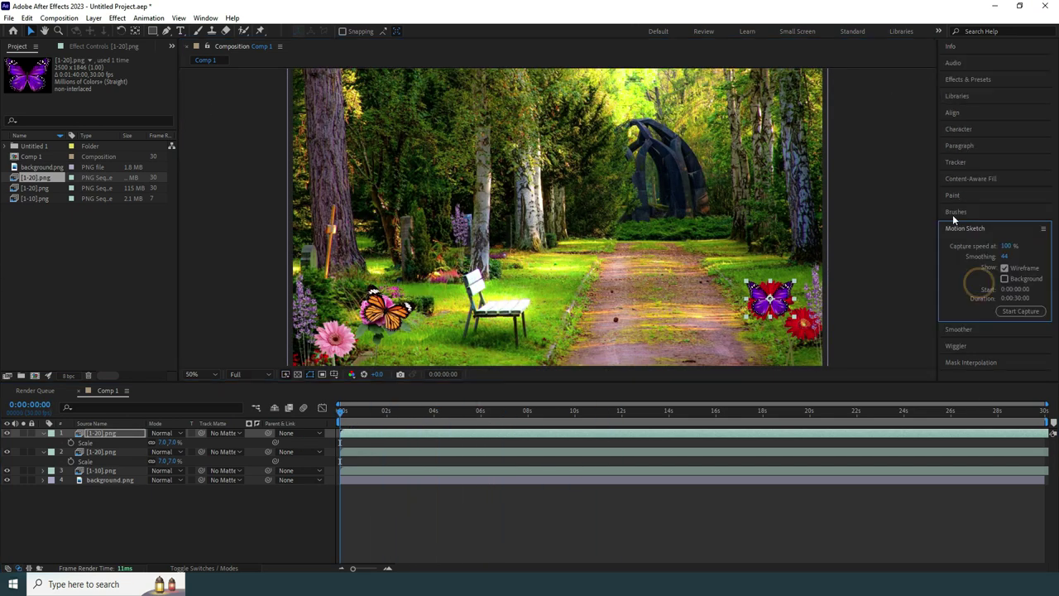
click(1019, 311)
drag(757, 263, 675, 261)
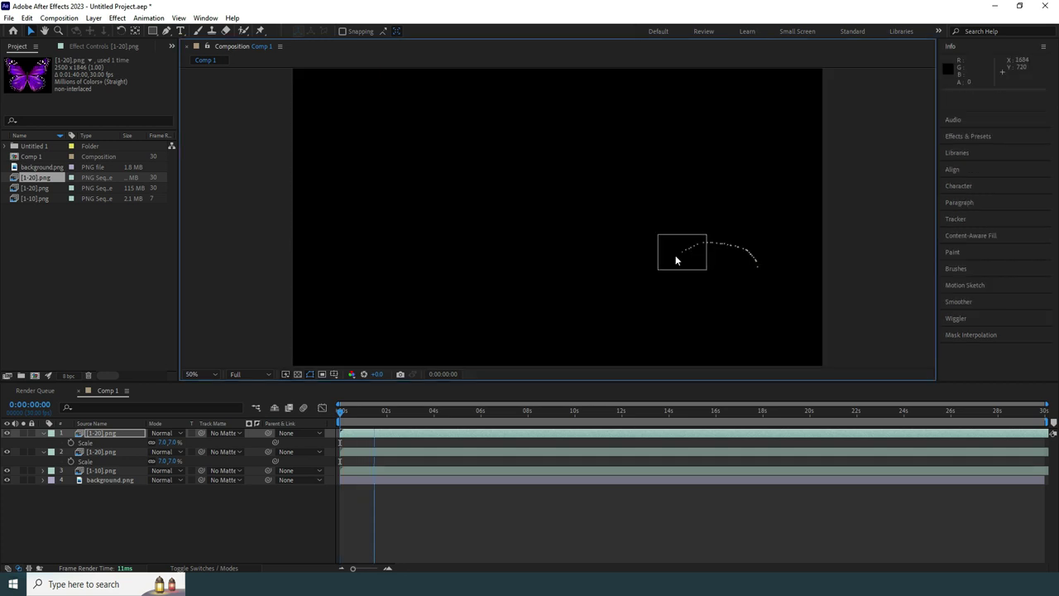
mouse_move(489, 261)
mouse_down()
mouse_move(696, 318)
mouse_move(444, 188)
mouse_up()
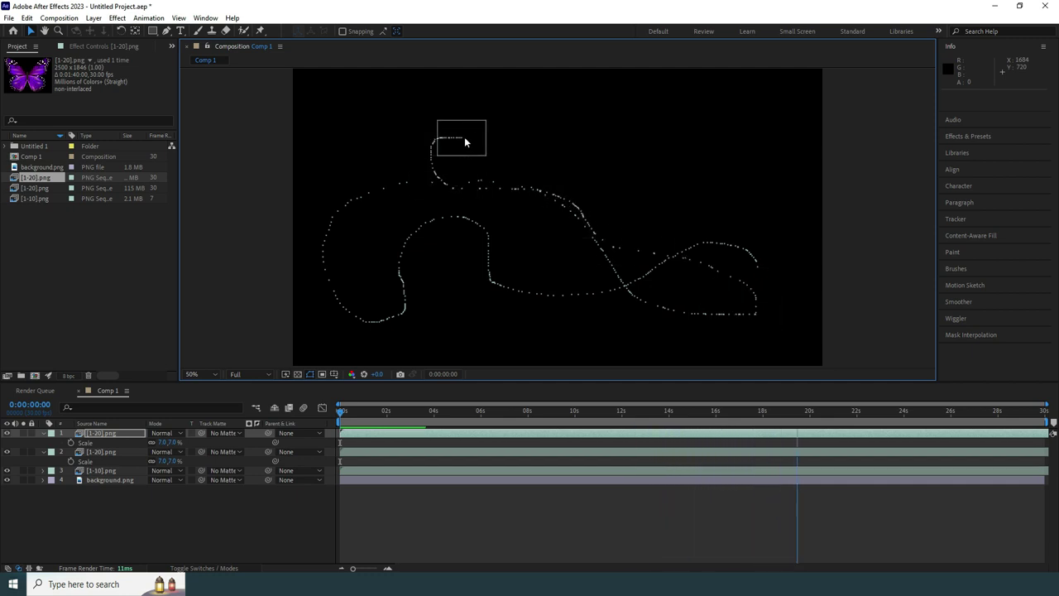
mouse_move(479, 146)
mouse_down()
mouse_move(609, 177)
mouse_move(680, 153)
mouse_up()
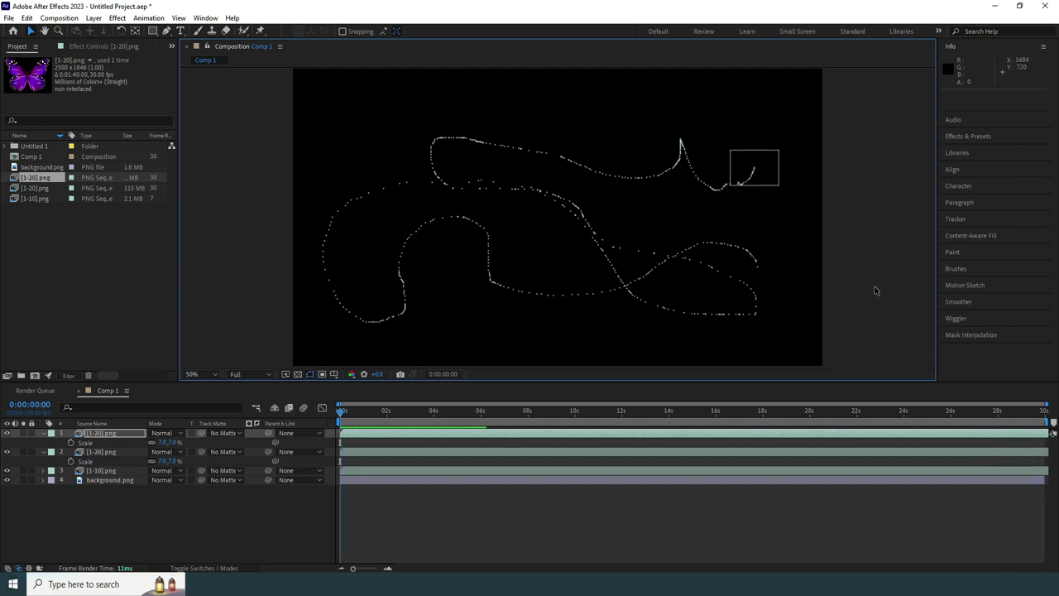
mouse_move(341, 410)
mouse_down()
mouse_move(446, 423)
mouse_move(392, 406)
mouse_move(677, 402)
mouse_move(261, 408)
mouse_up()
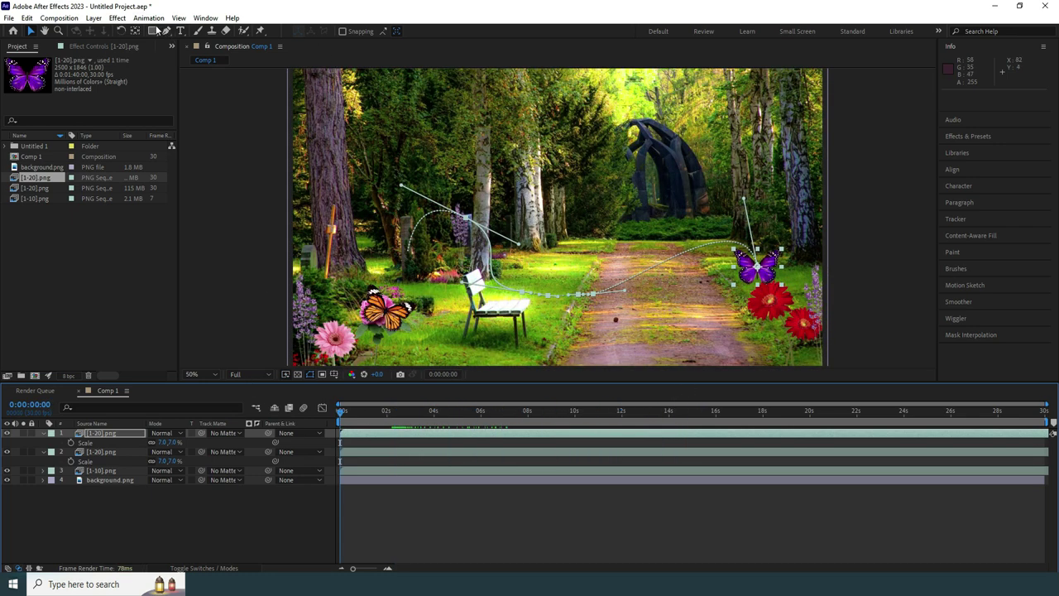
- Auto-orient the purple butterfly along its path and rotate it to 67°
click(94, 17)
mouse_move(181, 150)
click(336, 334)
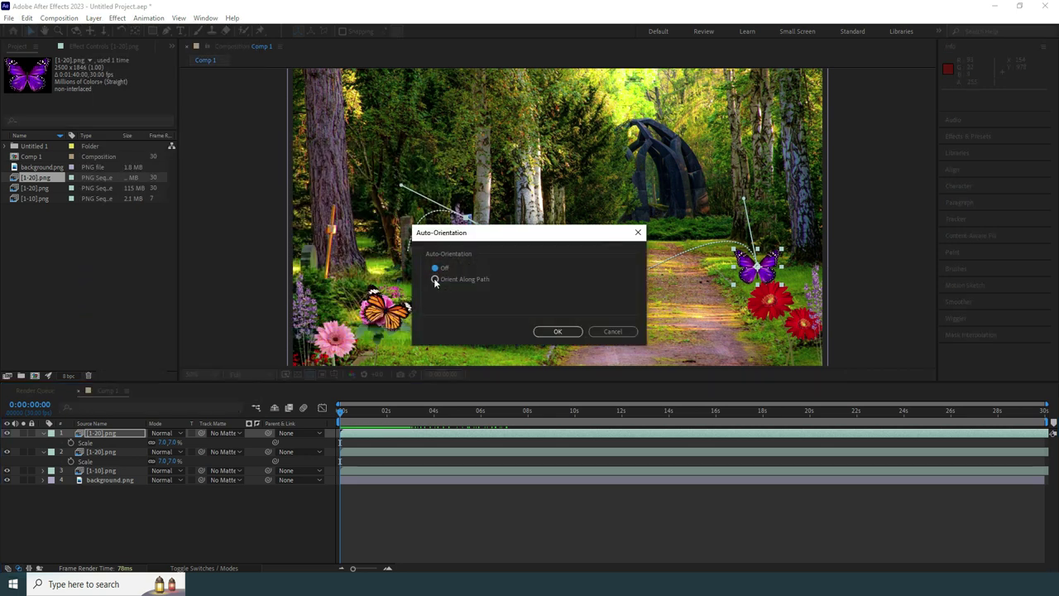
click(566, 333)
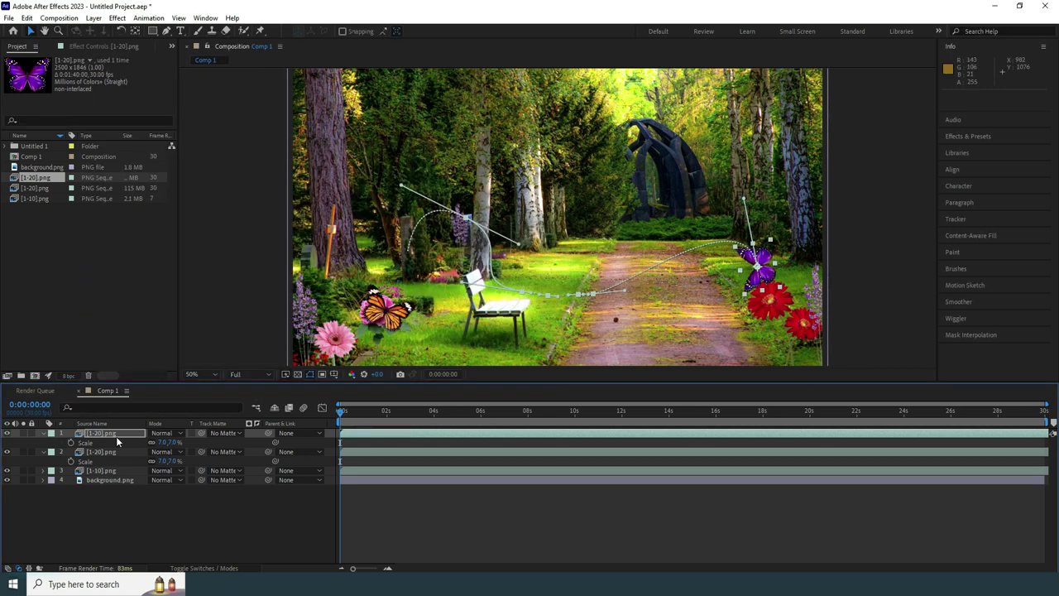
key(r)
drag(162, 443, 201, 447)
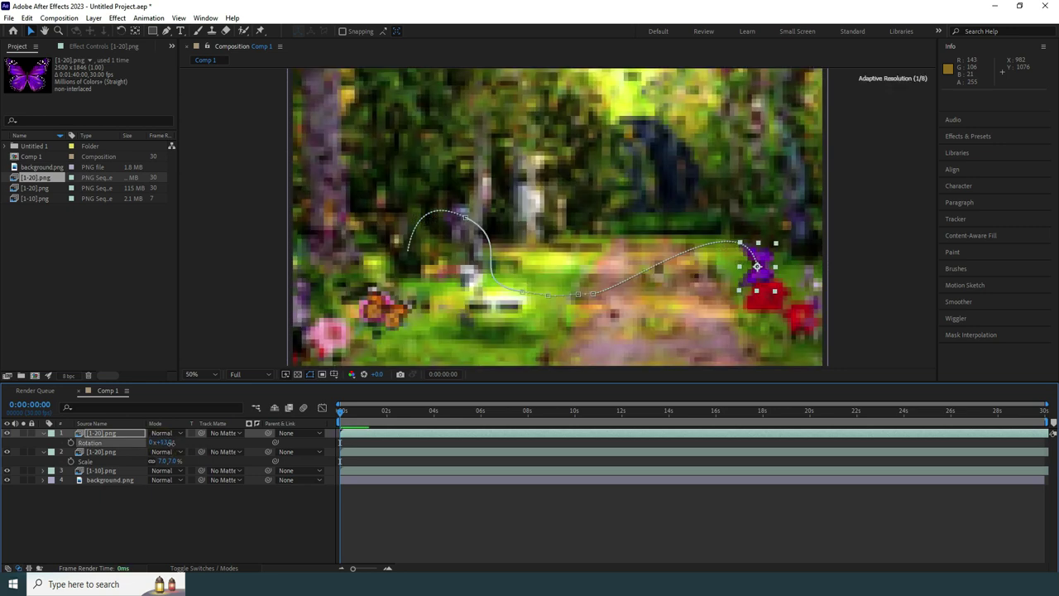
- Move the purple butterfly and reshape its flight path near the bench
drag(757, 266, 591, 297)
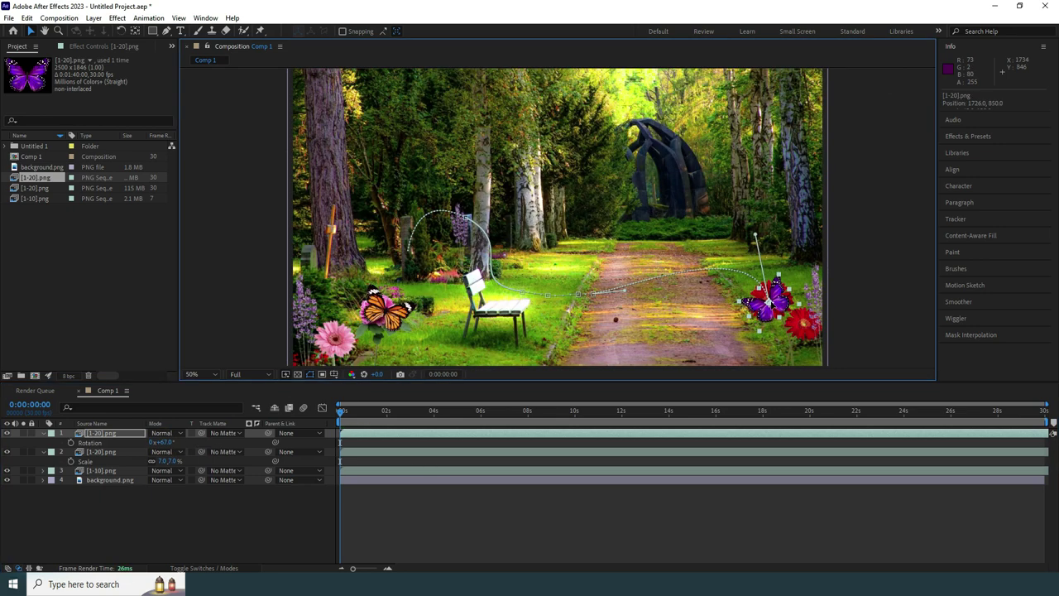
drag(419, 326, 569, 302)
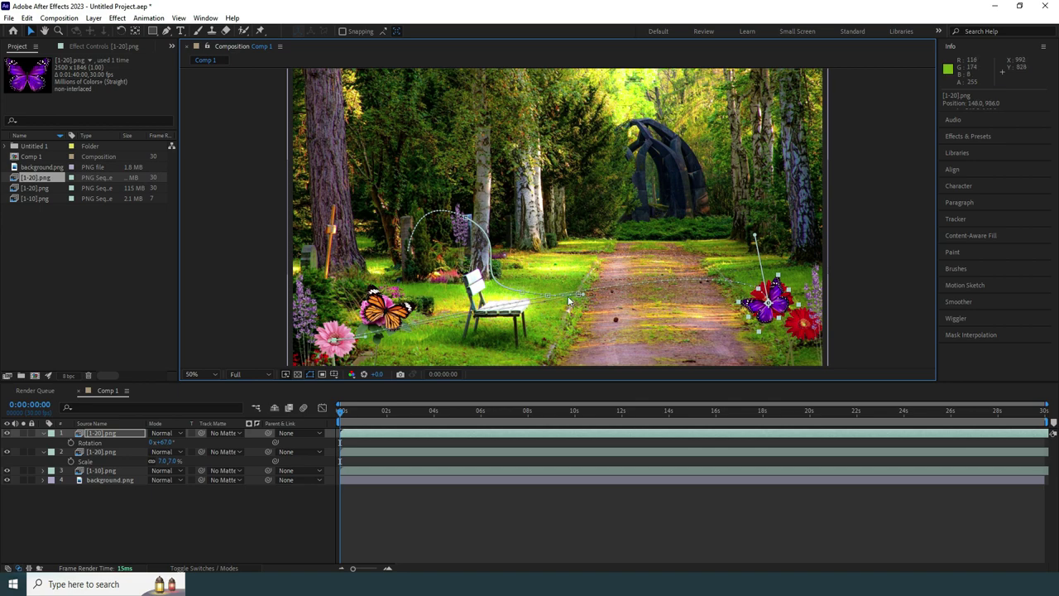
mouse_move(340, 410)
mouse_down()
mouse_move(368, 429)
mouse_move(464, 435)
mouse_move(346, 435)
mouse_up()
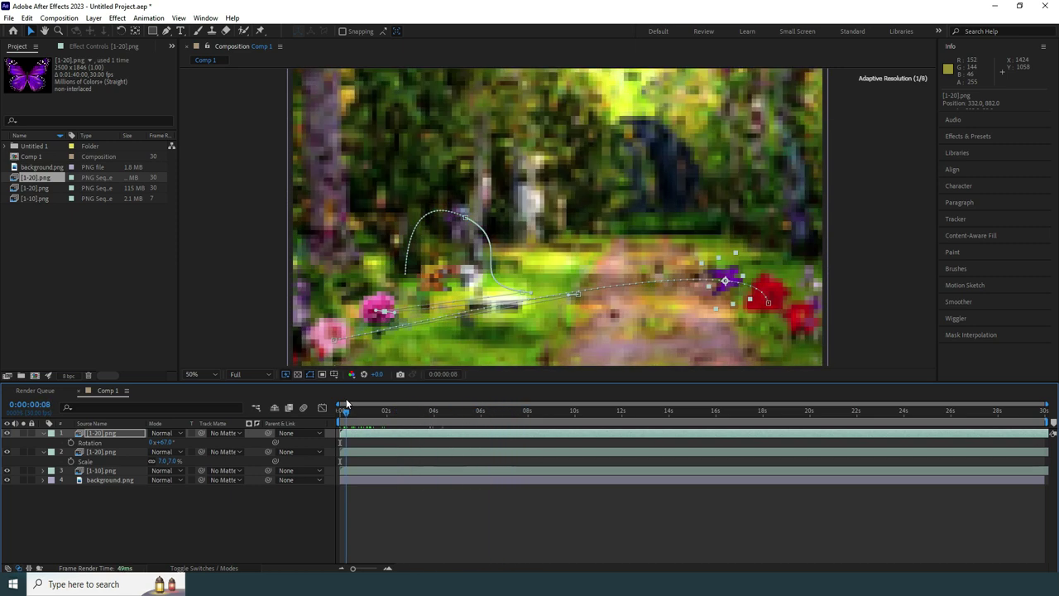
- Scrub and preview the animation to the final frame, undoing a stray value change
click(569, 296)
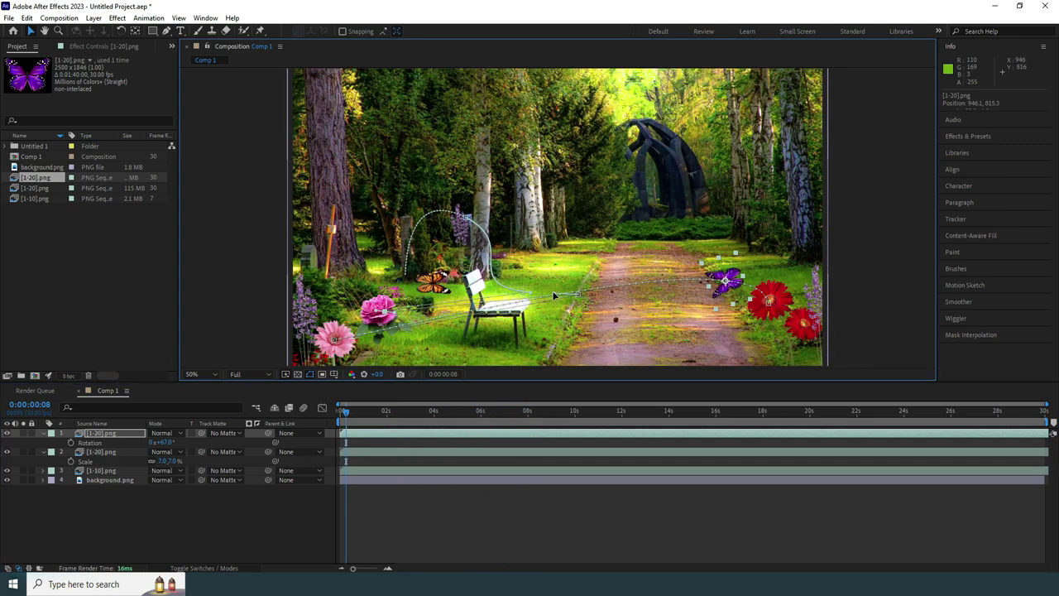
mouse_move(346, 413)
mouse_down()
mouse_move(399, 421)
mouse_move(389, 424)
mouse_up()
key(space)
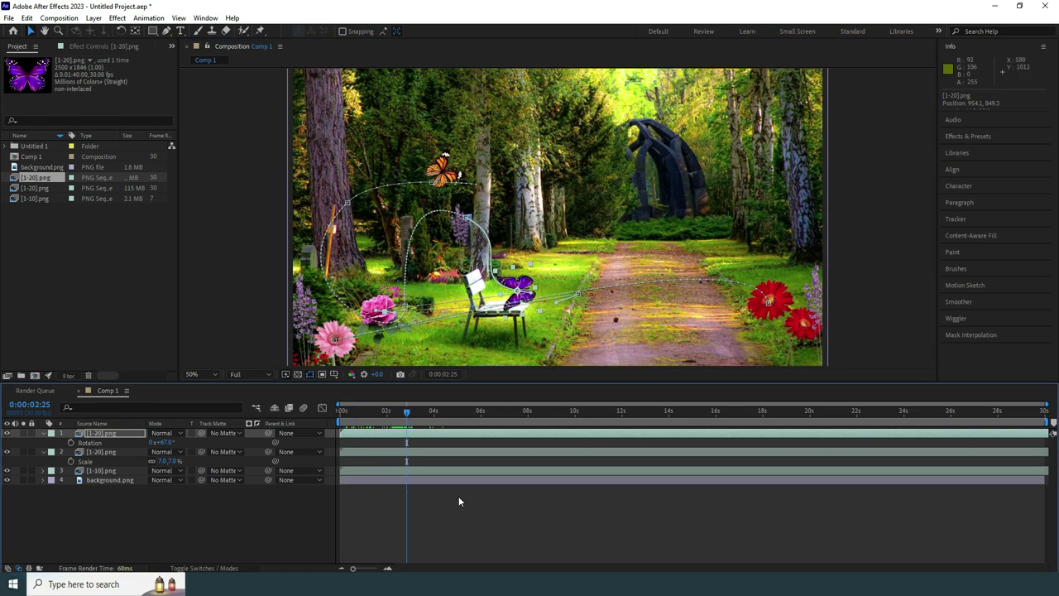
key(space)
key(ctrl+z)
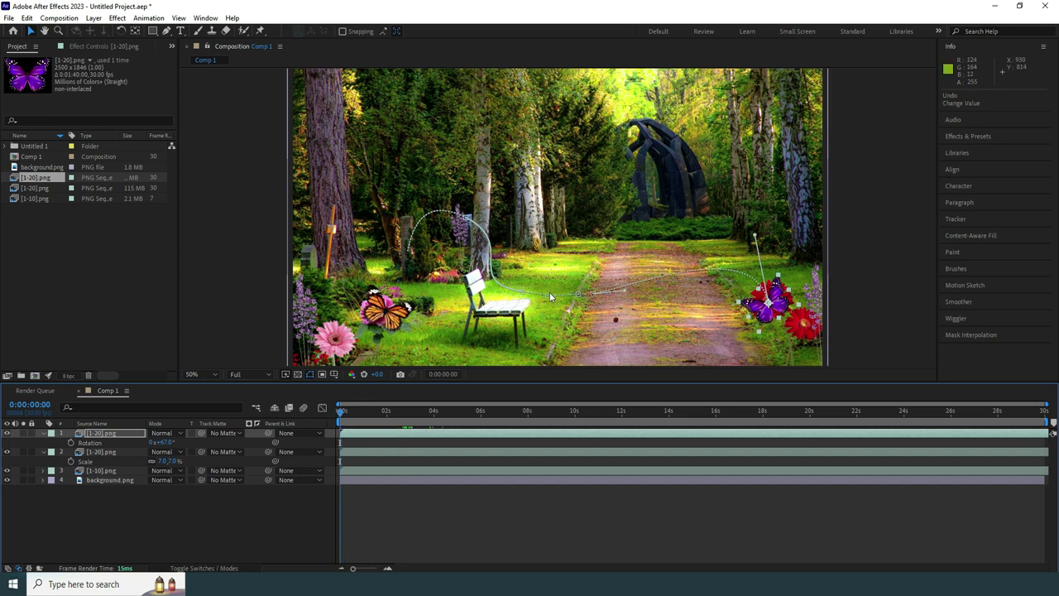
drag(340, 411, 381, 412)
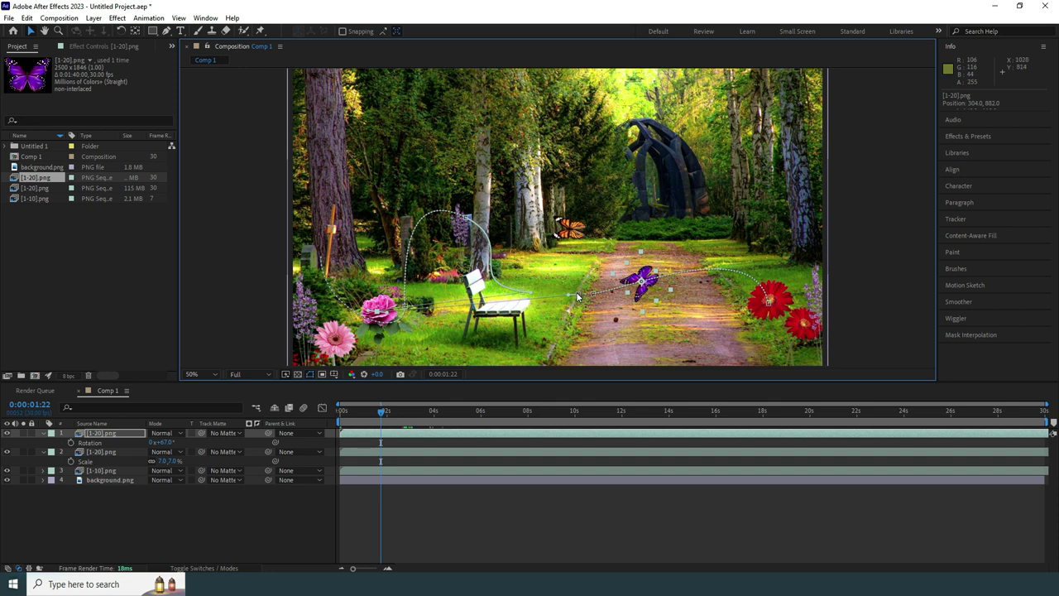
mouse_move(381, 411)
mouse_down()
mouse_move(392, 421)
mouse_move(406, 420)
mouse_move(389, 408)
mouse_move(788, 402)
mouse_move(1009, 511)
mouse_move(693, 465)
mouse_up()
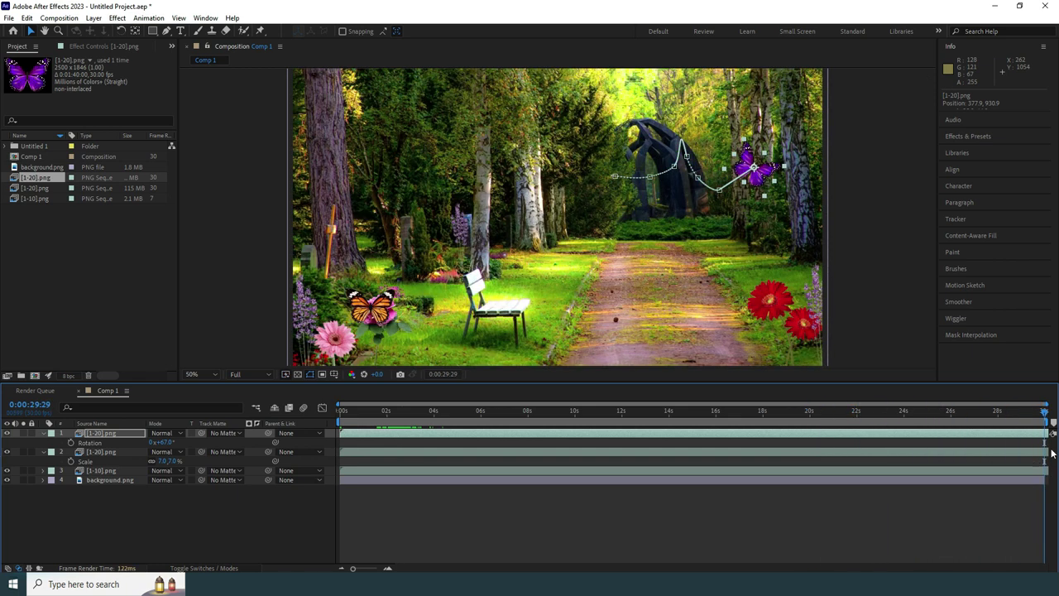
- Import the red butterfly PNG sequence from the Butterfly_3 folder
right_click(57, 240)
mouse_move(165, 294)
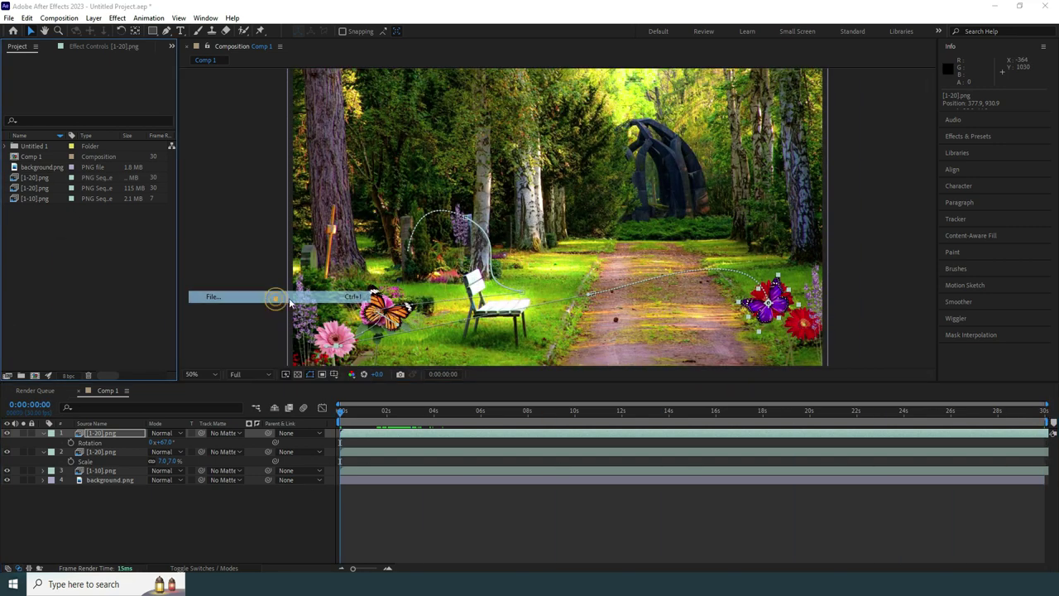
click(219, 293)
click(64, 182)
double_click(256, 247)
click(137, 248)
click(262, 422)
click(444, 502)
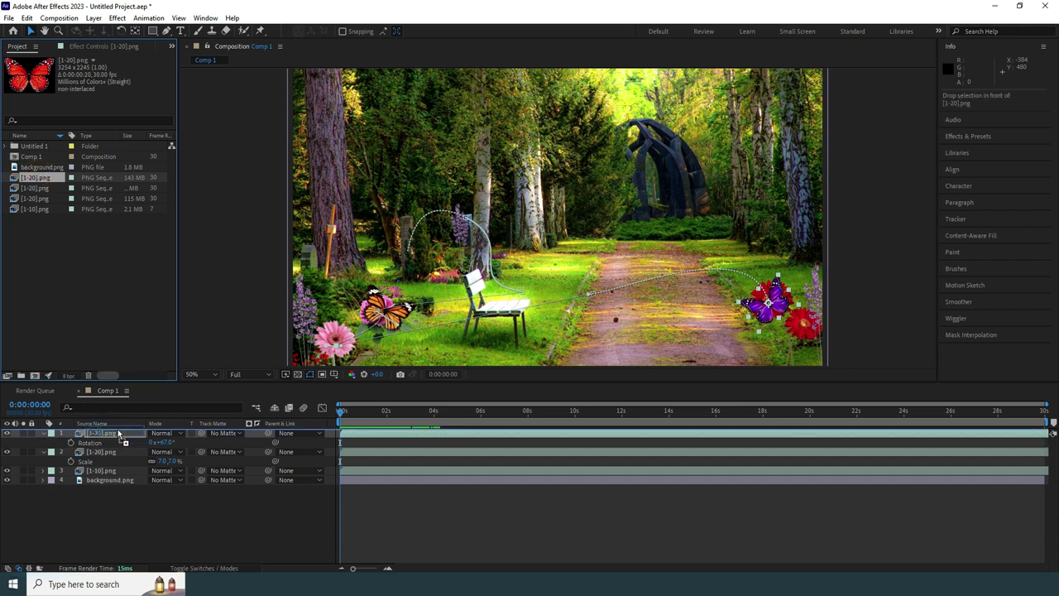
- Add the red butterfly to the comp at 7% scale, placed in the lower-left corner
drag(35, 177, 118, 430)
click(43, 442)
click(43, 452)
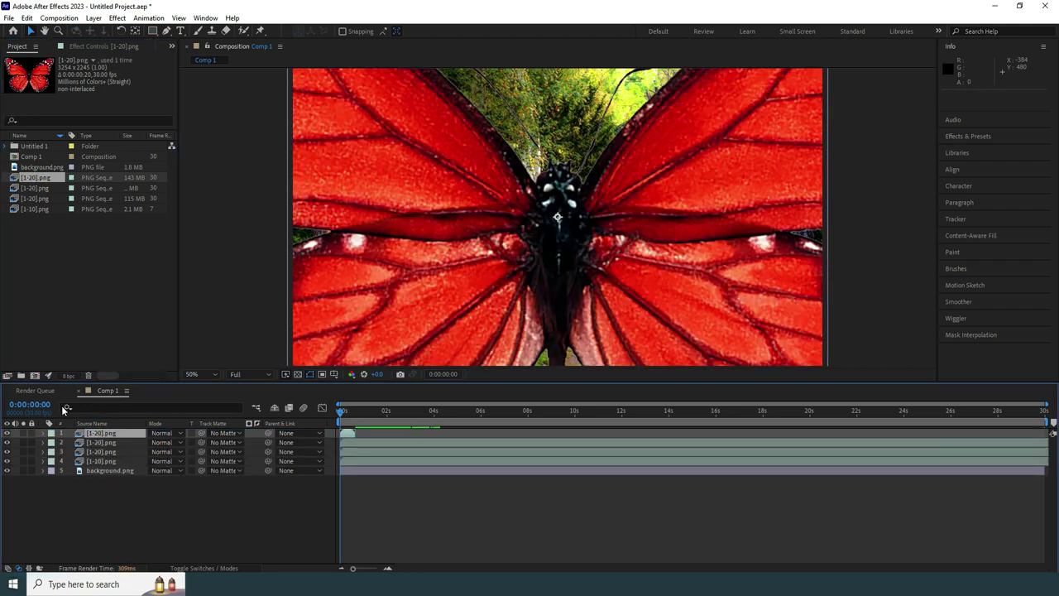
text(s)
text(7)
key(Return)
mouse_move(574, 223)
mouse_down()
mouse_move(648, 291)
mouse_move(353, 338)
mouse_up()
click(988, 284)
click(1020, 311)
- Sketch the red butterfly's winding flight from lower left, along the bottom and up right
mouse_move(335, 336)
mouse_down()
mouse_move(473, 296)
mouse_move(462, 157)
mouse_up()
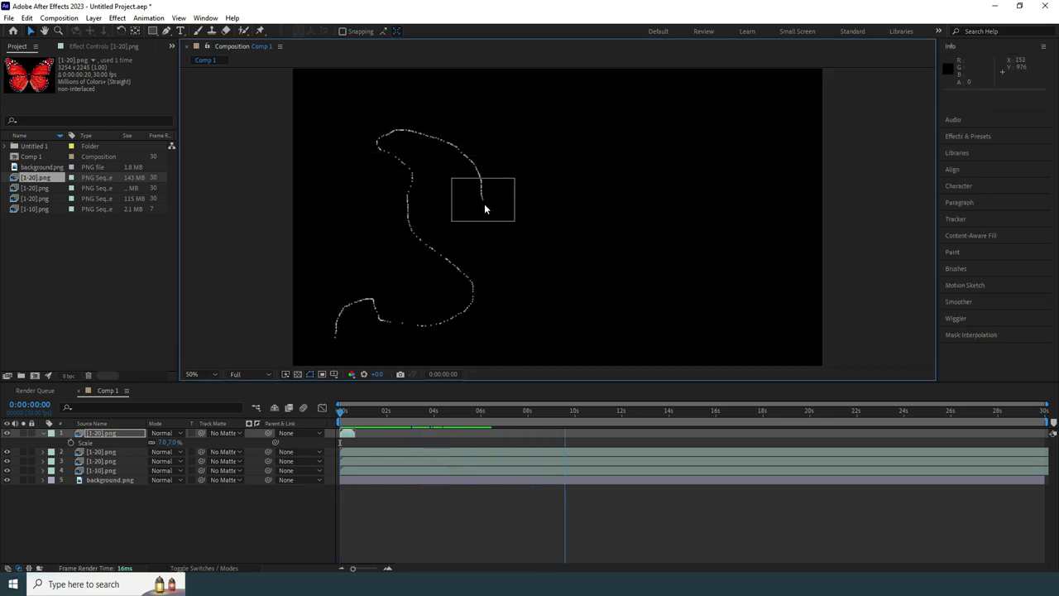
drag(595, 323, 769, 324)
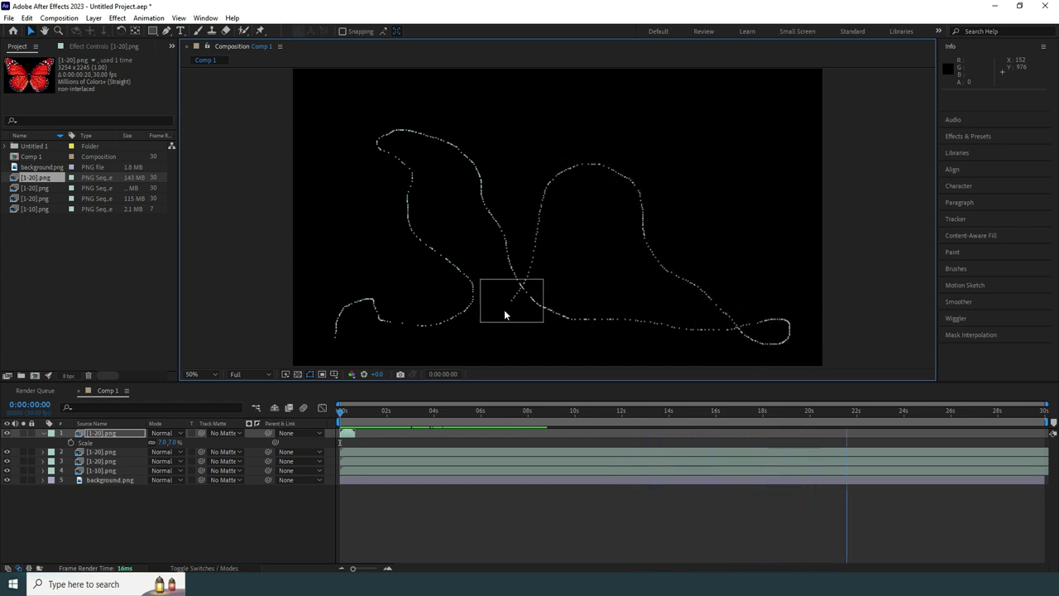
drag(415, 236, 621, 224)
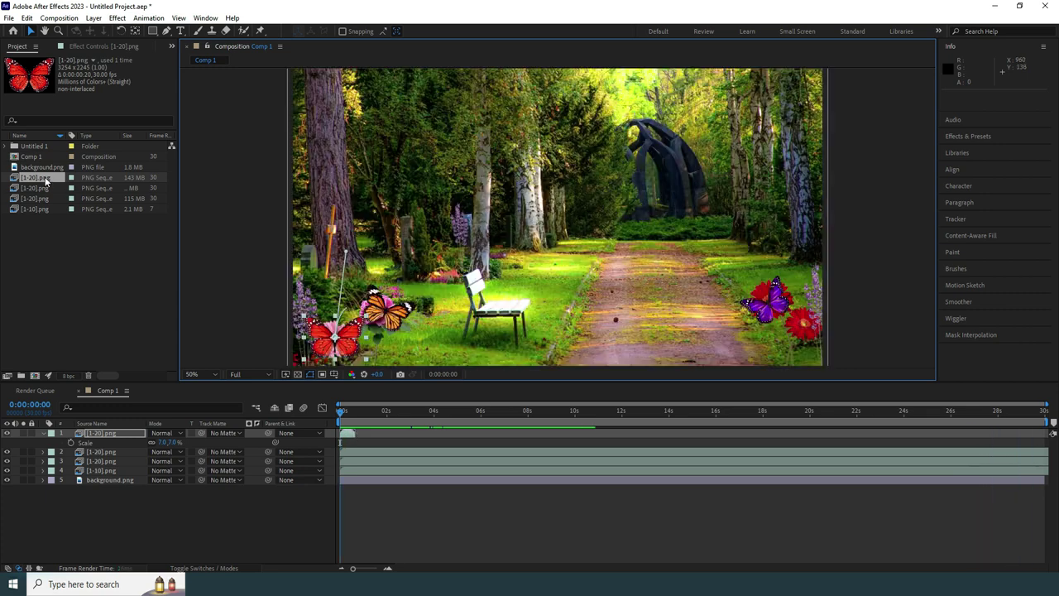
right_click(47, 179)
- Loop the red butterfly footage 150 times and scrub through its flight
mouse_move(118, 263)
click(248, 256)
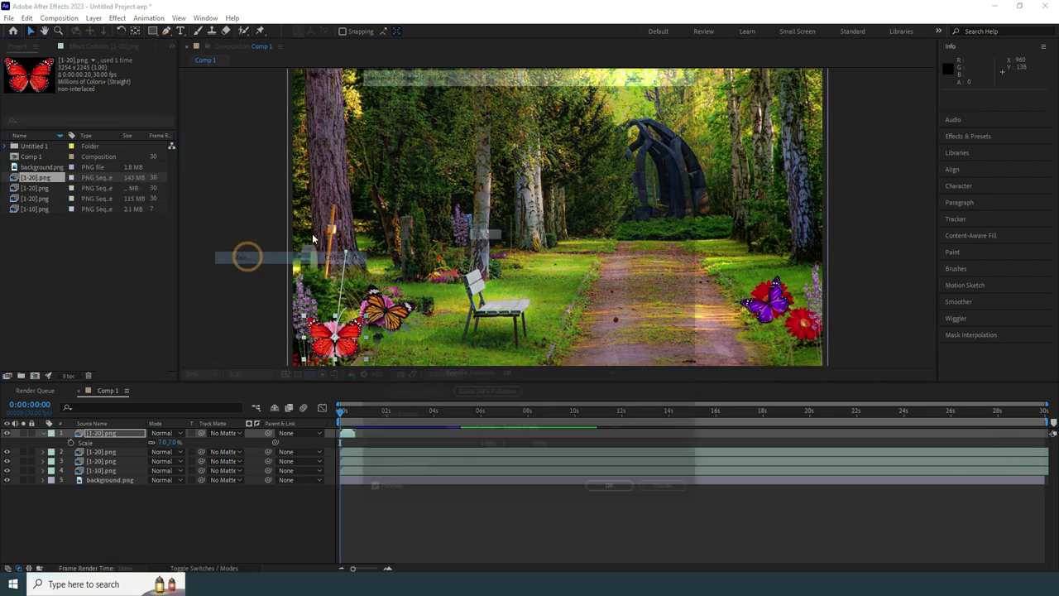
text(150)
key(Return)
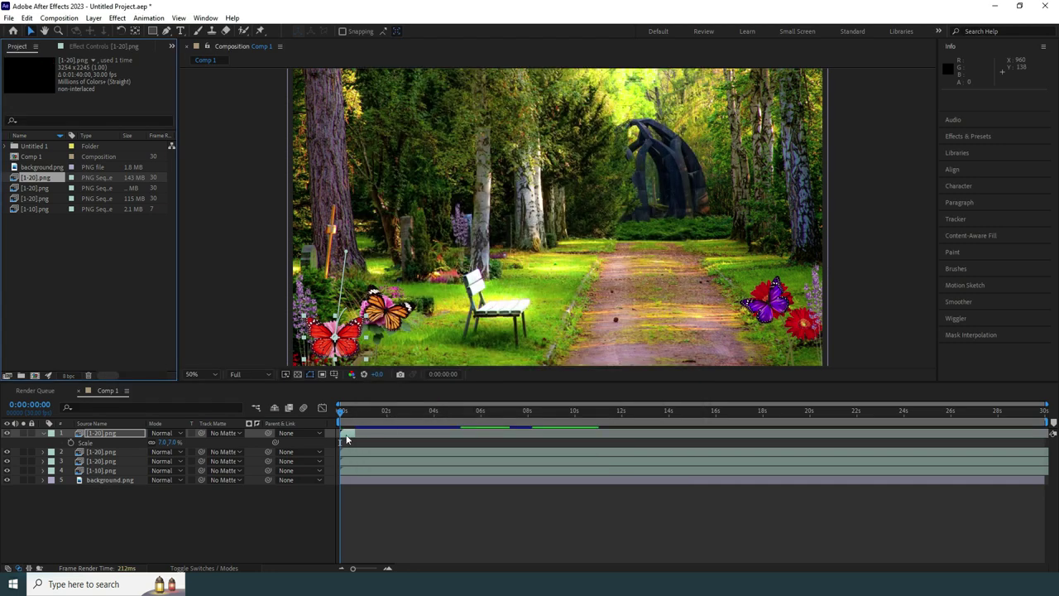
drag(341, 410, 511, 441)
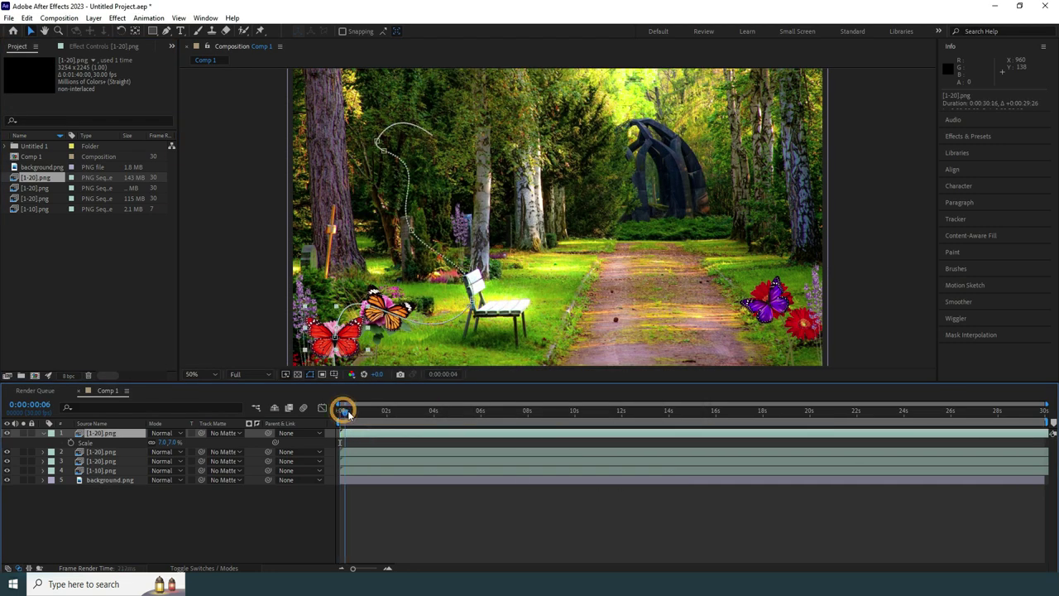
mouse_move(648, 470)
mouse_down()
mouse_move(831, 498)
mouse_move(941, 492)
mouse_move(1019, 510)
mouse_move(328, 422)
mouse_up()
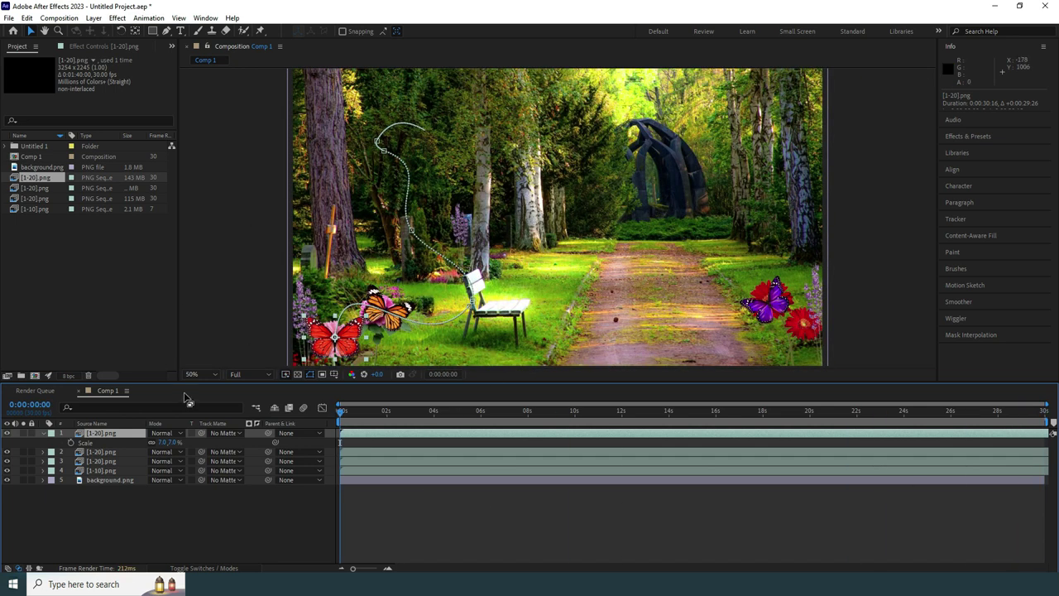
- Auto-orient the red butterfly along its path and rotate it to 92°
click(94, 18)
mouse_move(131, 151)
click(294, 333)
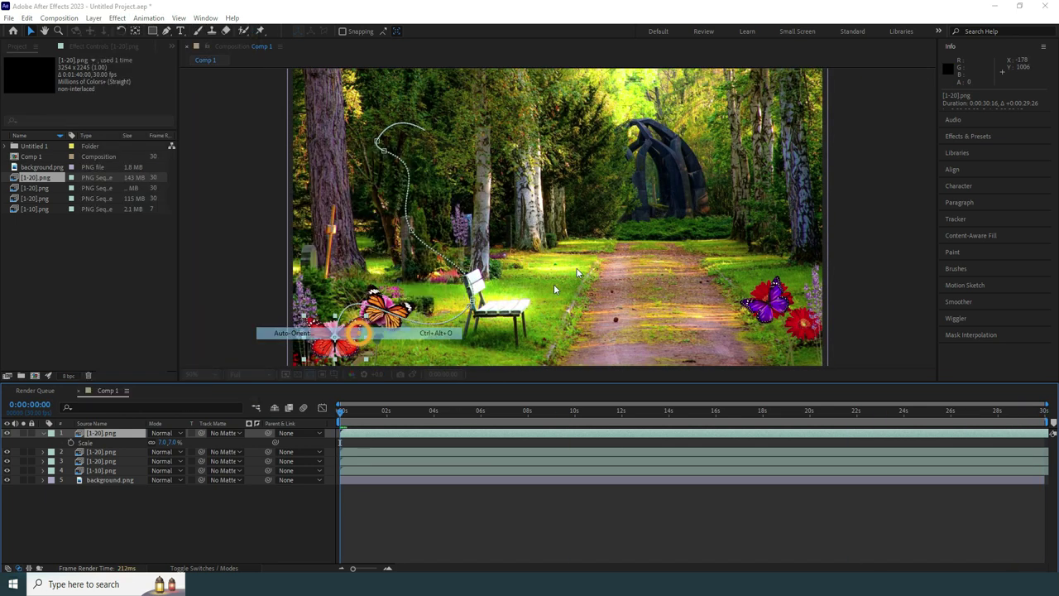
click(558, 332)
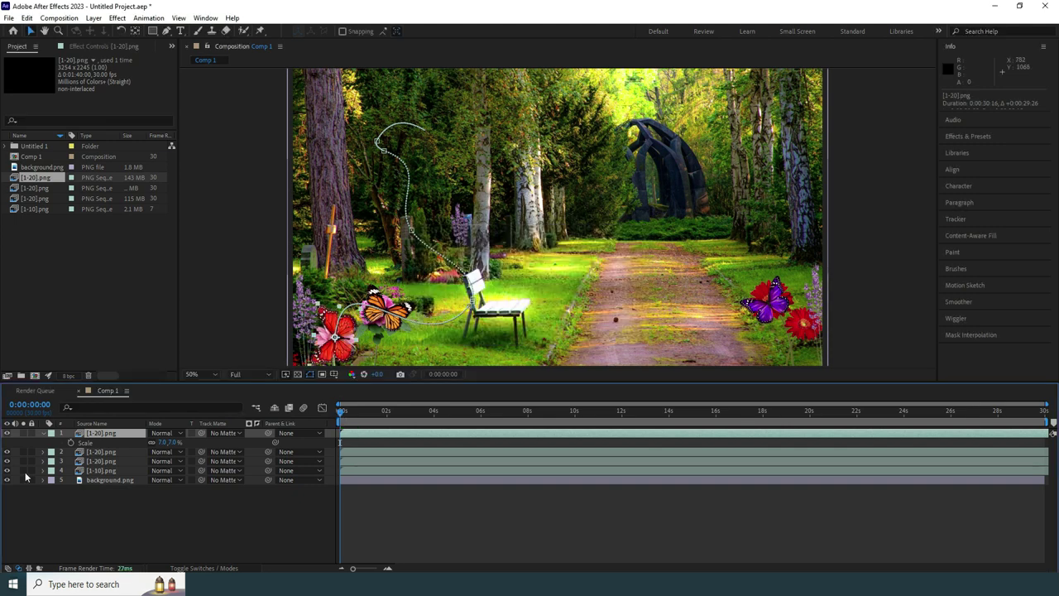
key(r)
drag(163, 441, 206, 442)
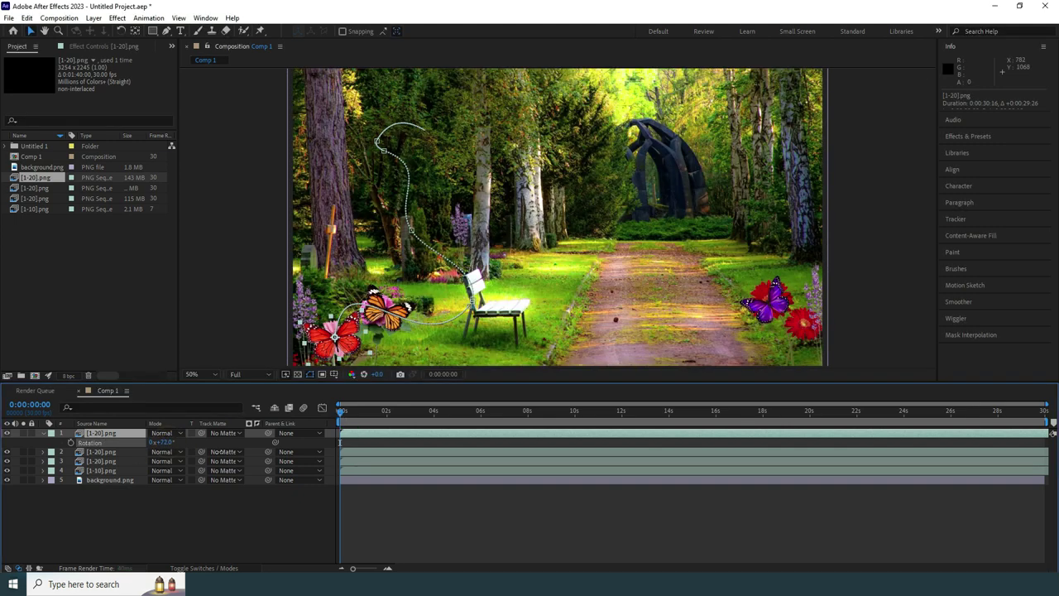
drag(341, 410, 463, 432)
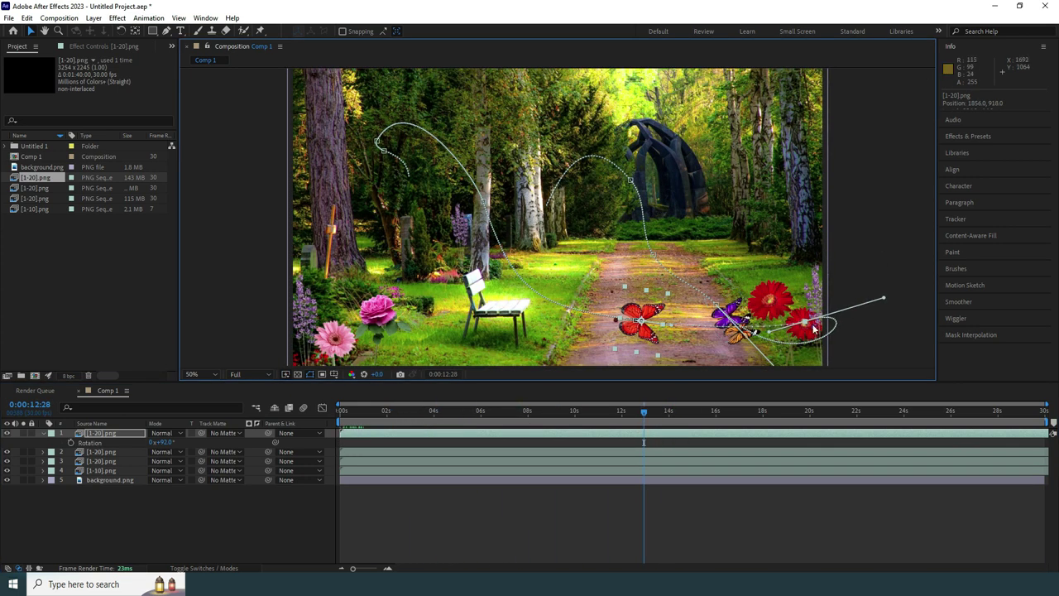
- Scrub through the finished animation to watch all three butterflies follow their paths
mouse_move(642, 411)
mouse_down()
mouse_move(846, 377)
mouse_move(1007, 371)
mouse_move(348, 425)
mouse_move(565, 421)
mouse_up()
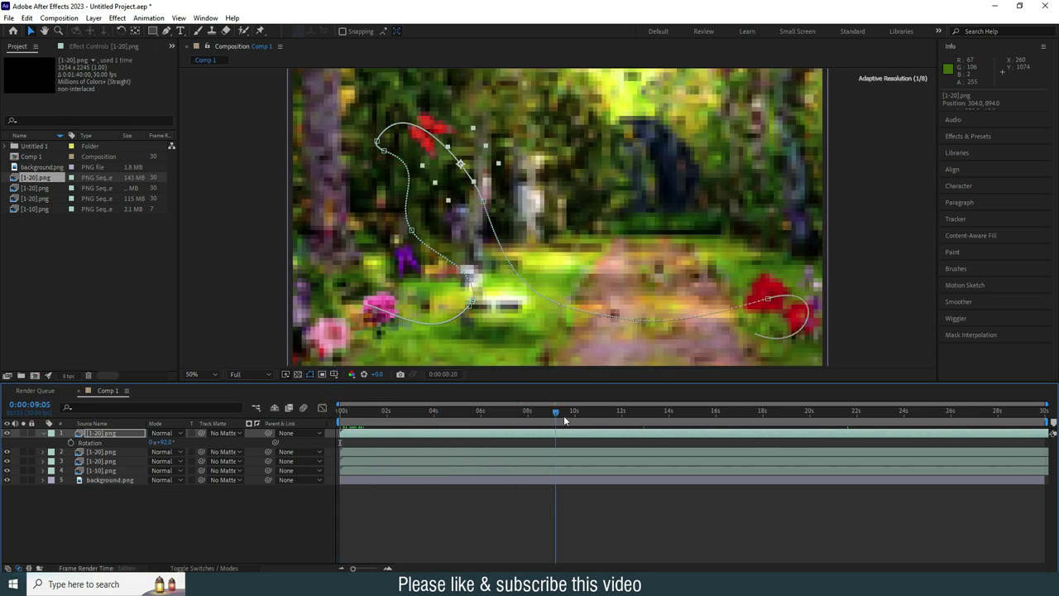
drag(699, 424, 925, 374)
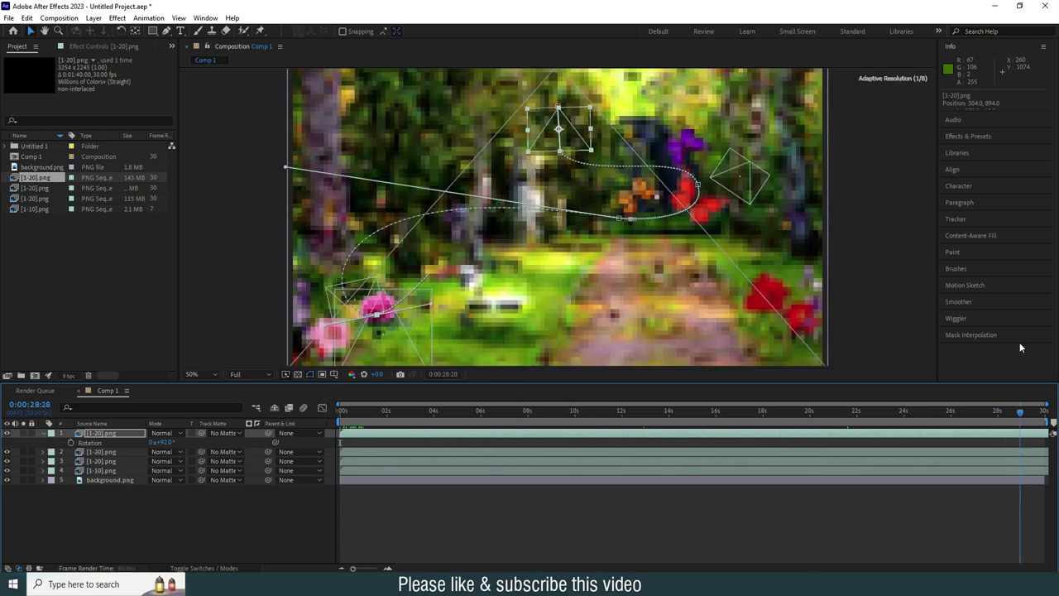